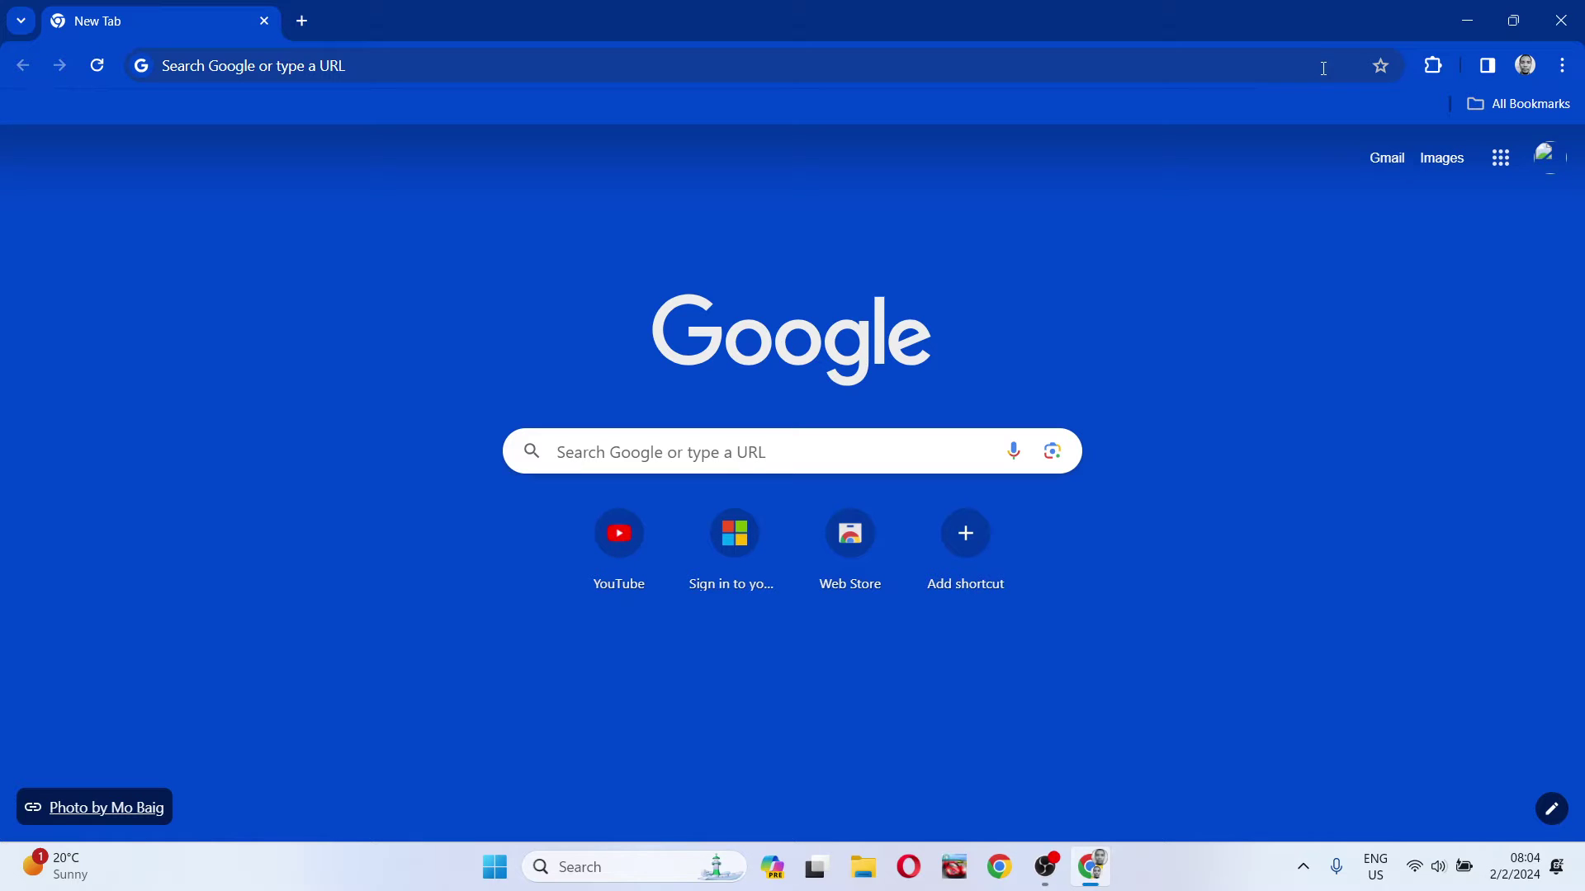
- Minimize the browser, open File Explorer and bring up the F: USB drive's context menu
left_click(1461, 15)
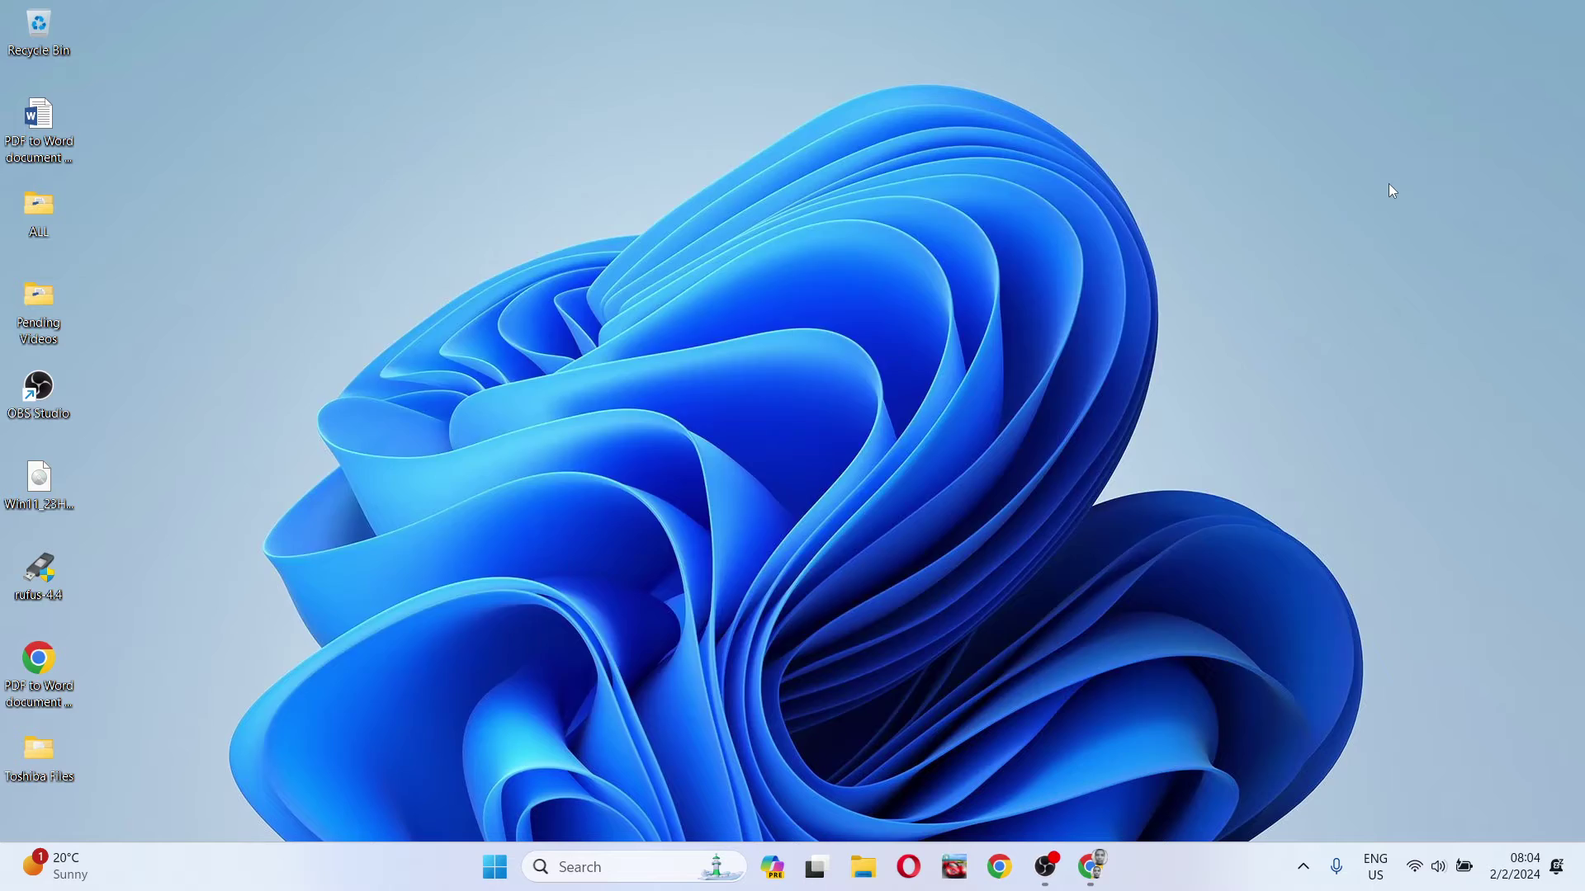
key("super+e")
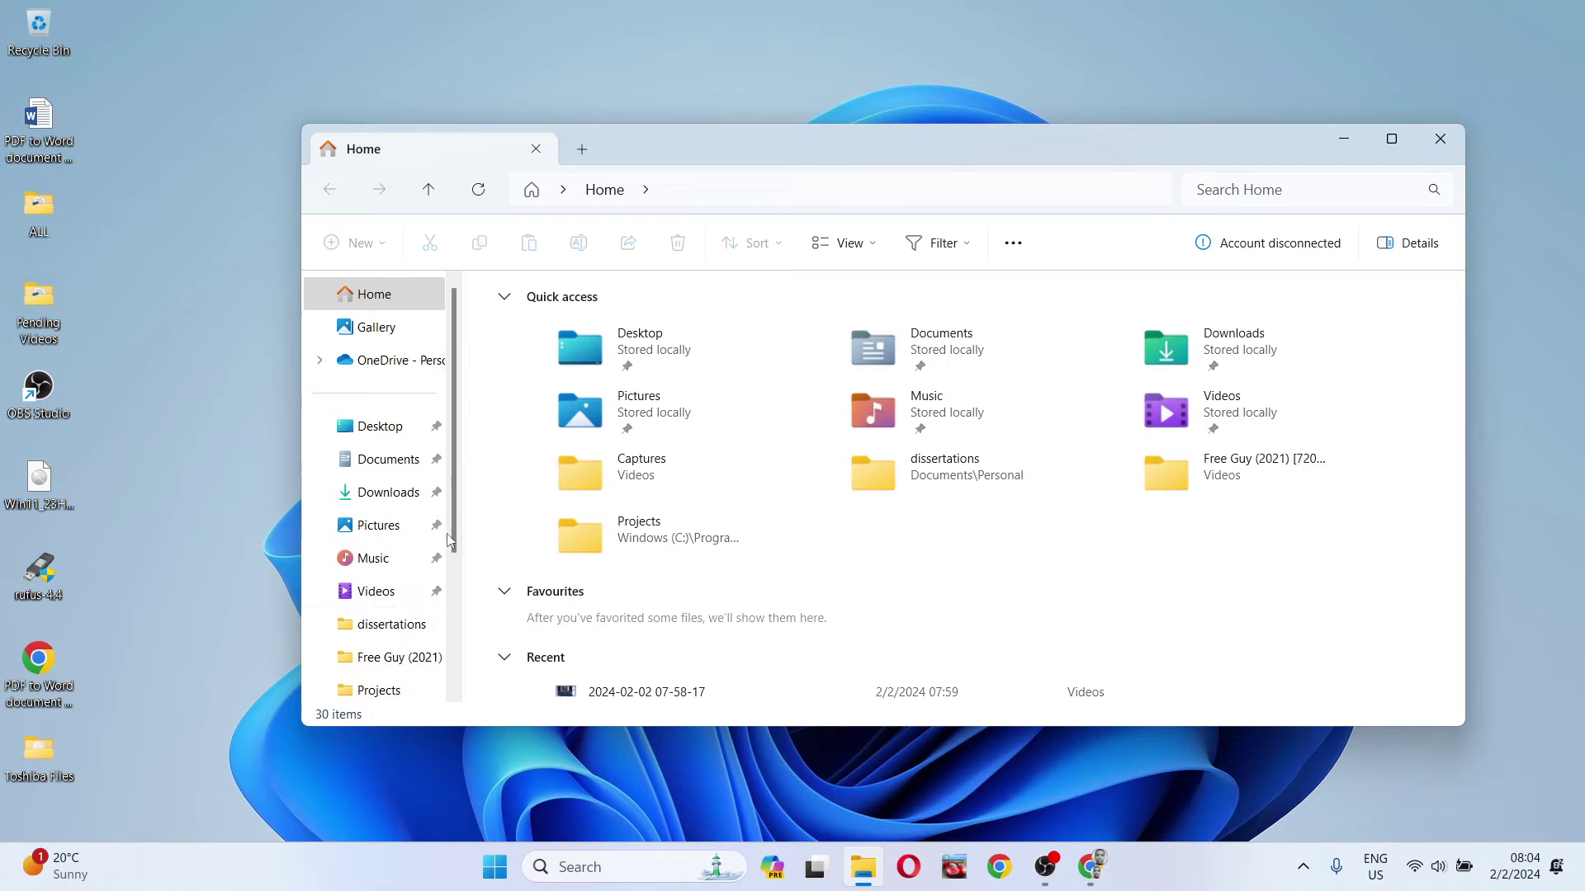
scroll(461, 652, "down", 2)
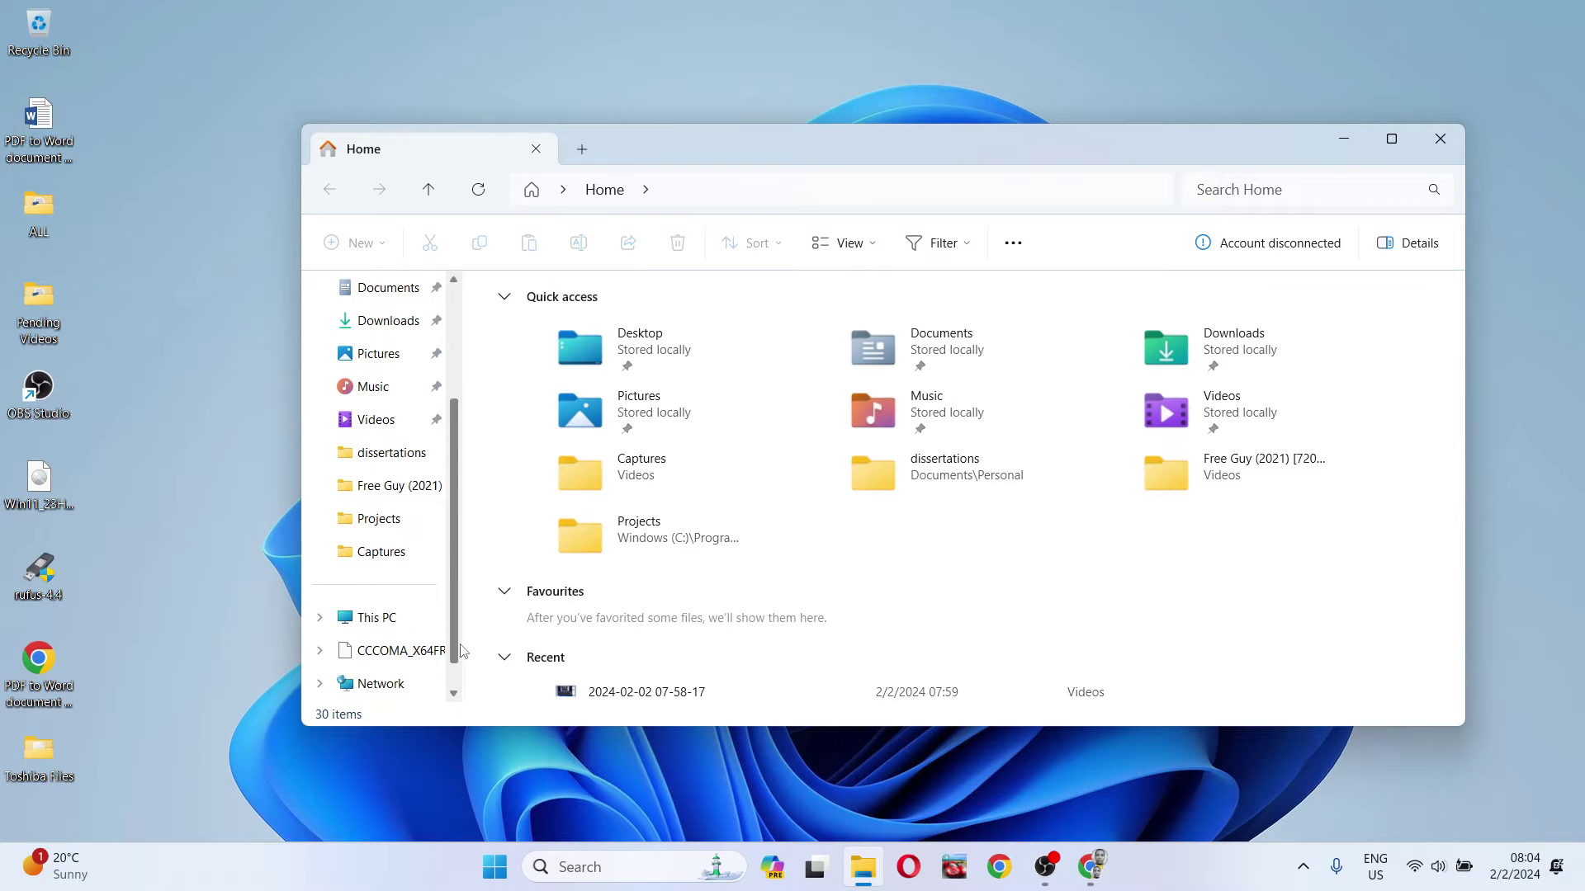
right_click(395, 658)
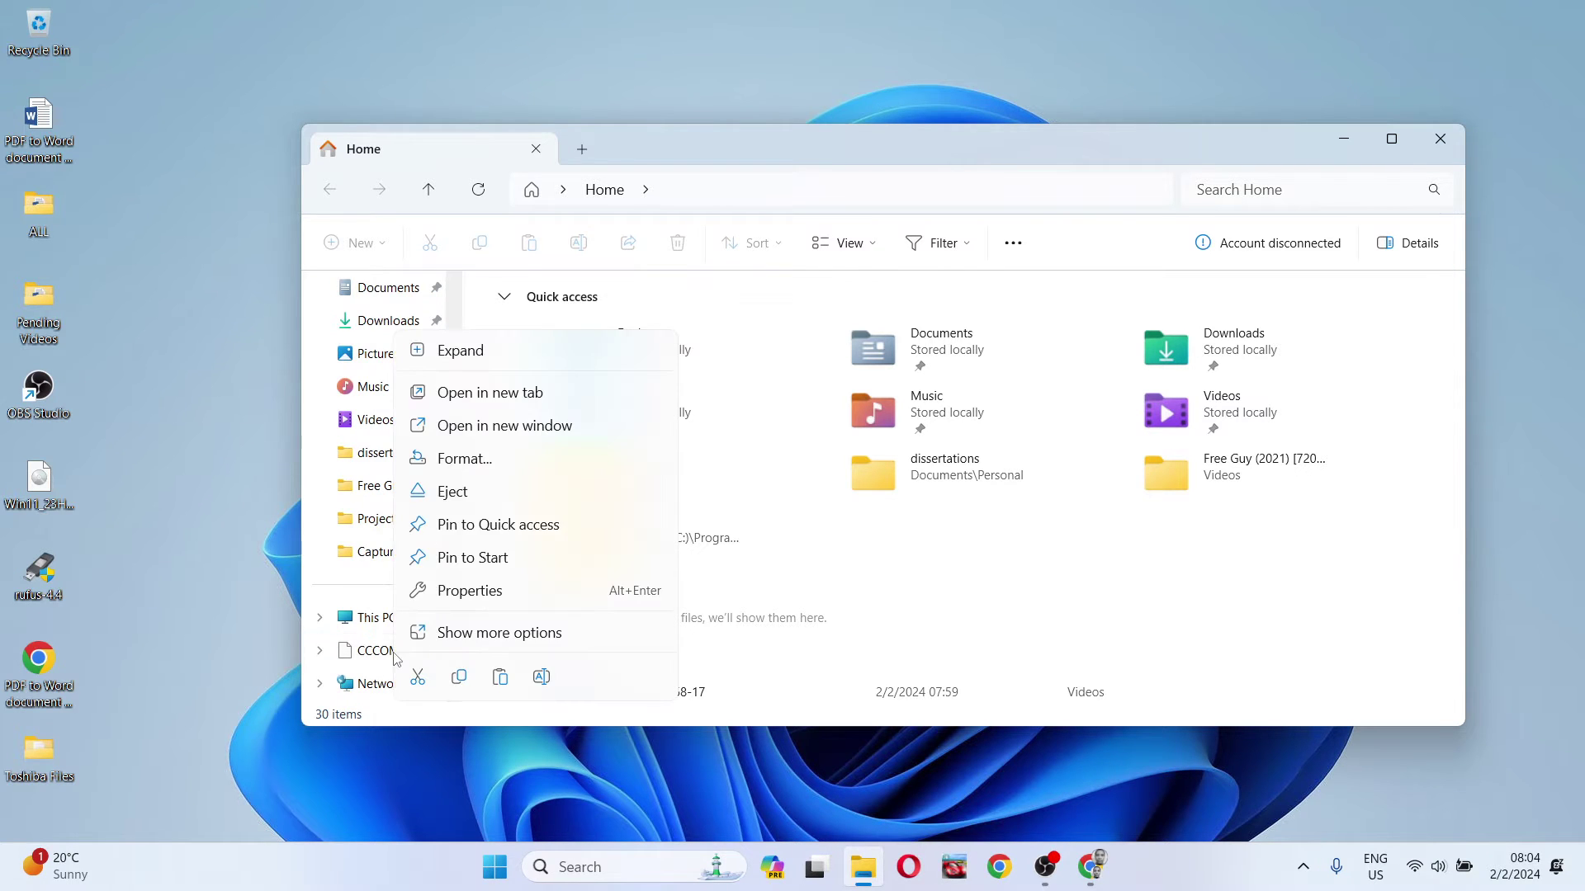
- Format the USB drive as FAT32, confirm erasing it, then close Explorer
left_click(487, 462)
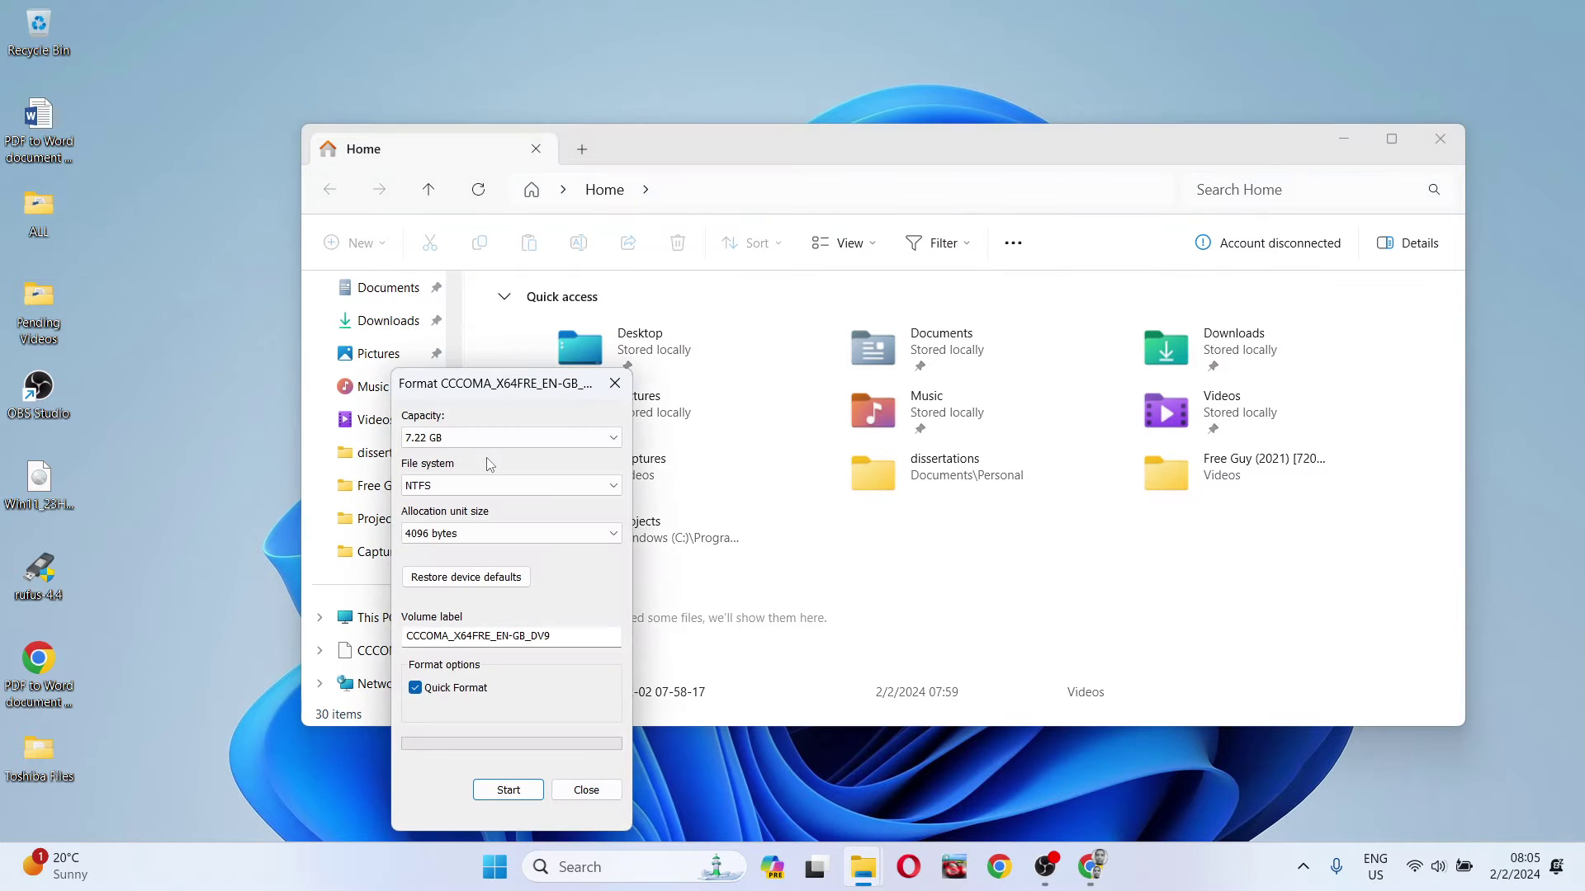
left_click(513, 484)
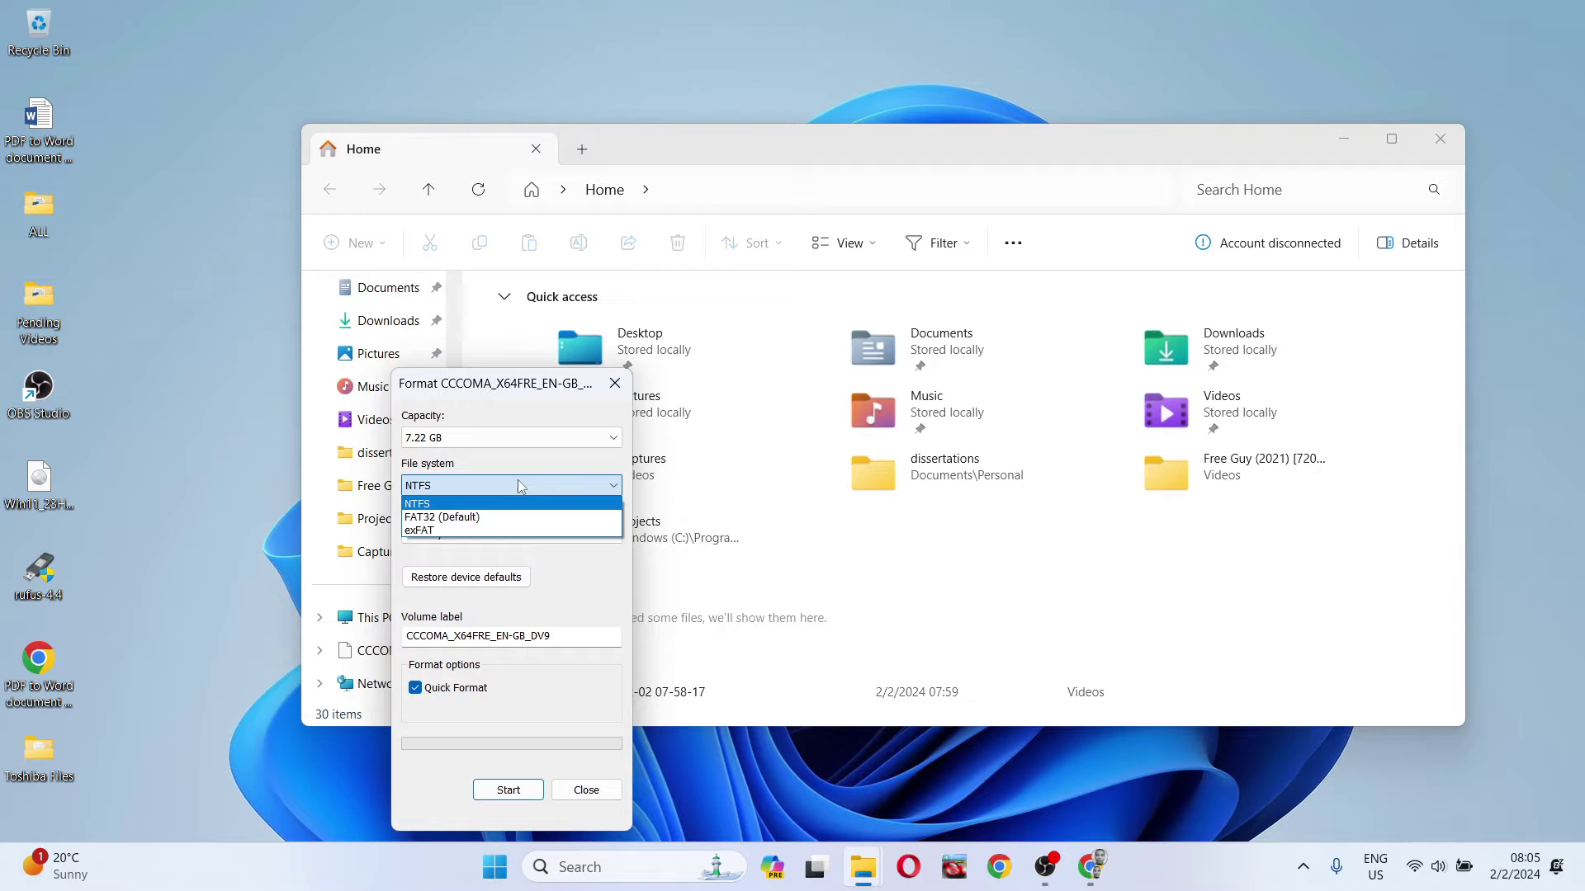
left_click(498, 517)
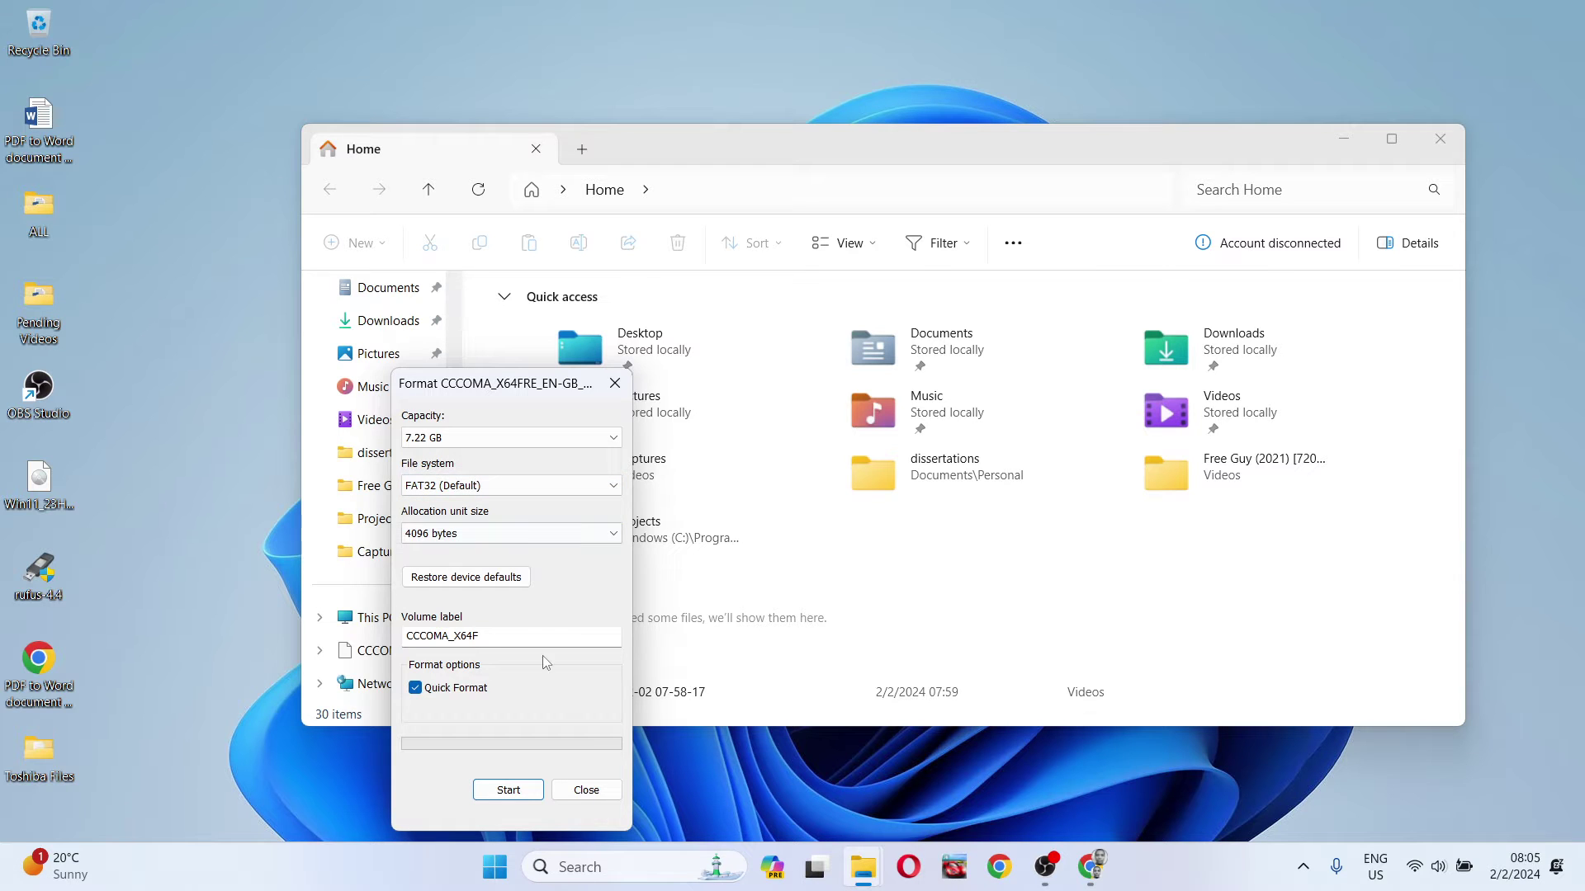
left_click(509, 790)
left_click(857, 442)
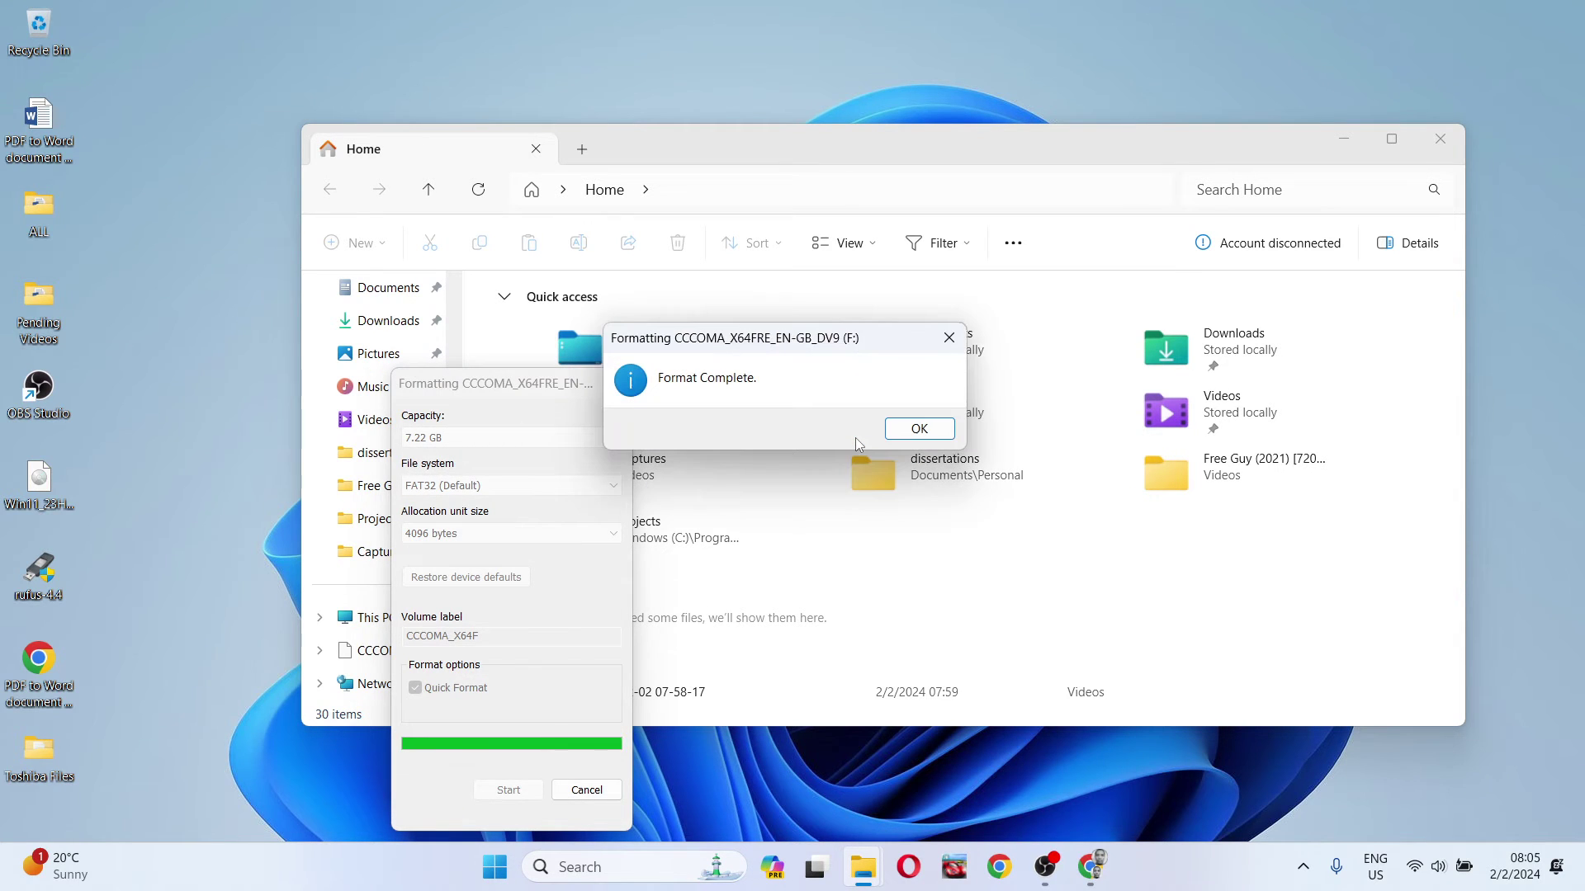
left_click(918, 429)
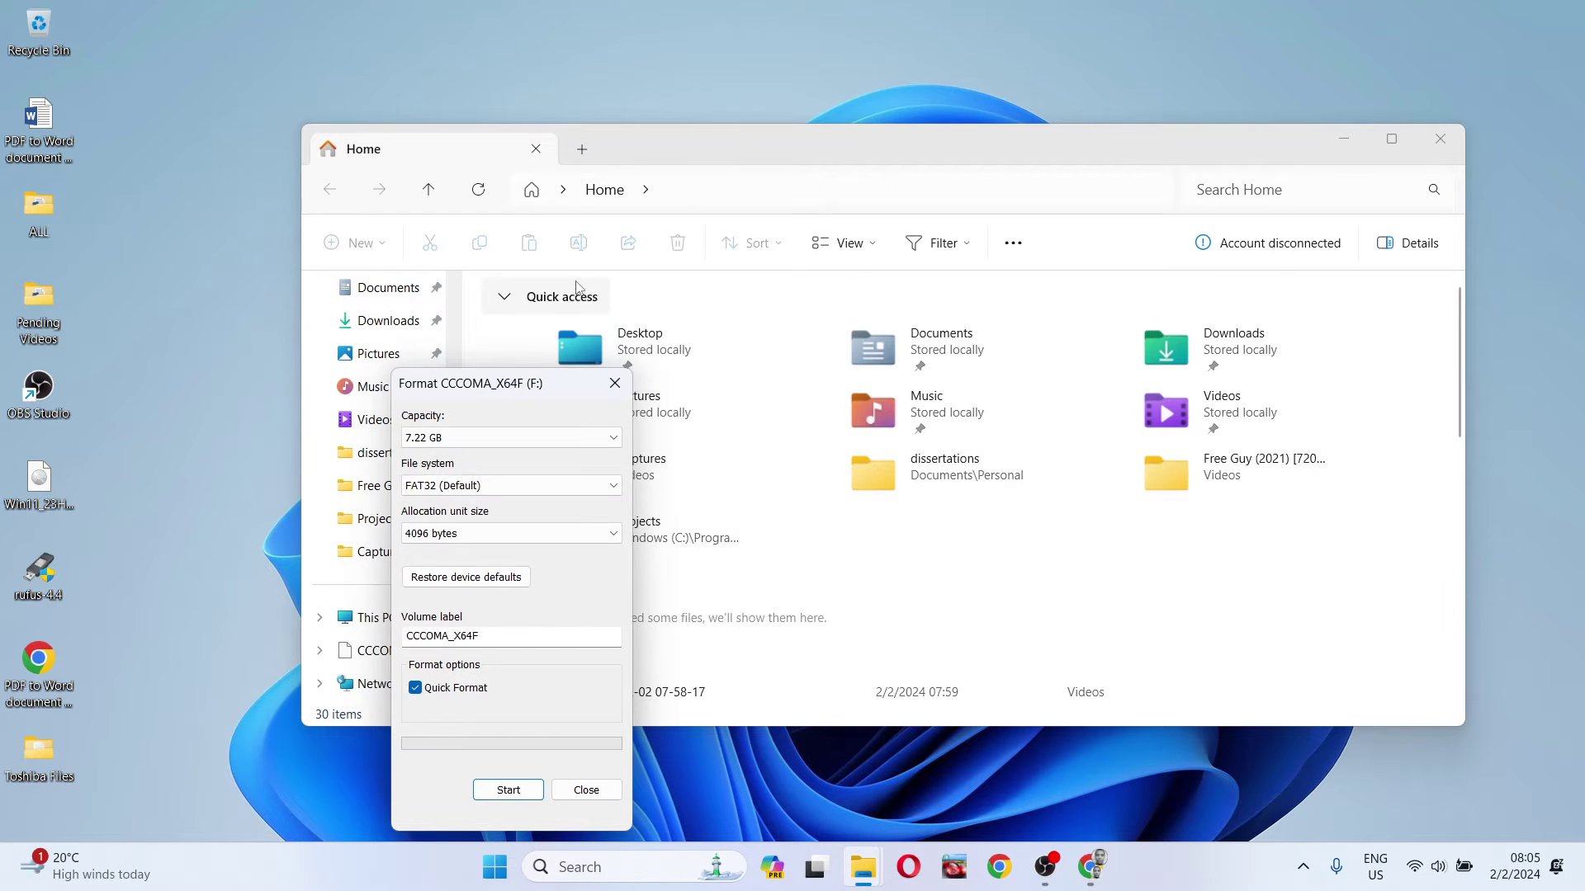
left_click(1441, 139)
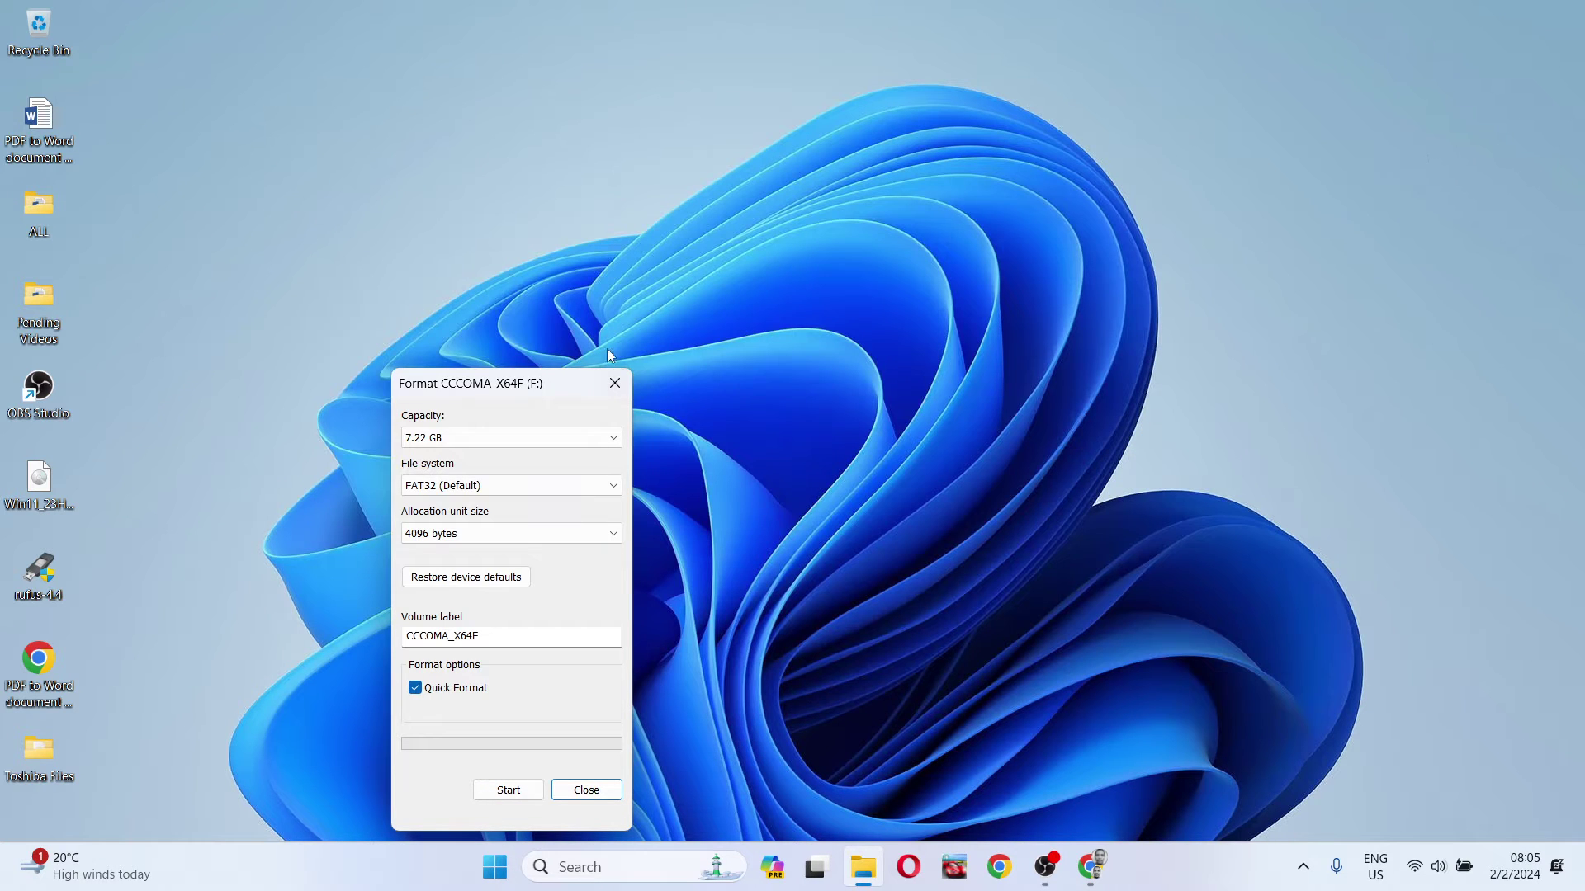
- Close the Format dialog, search Chrome for 'download windows11' and open Microsoft's Download Windows 11 page
left_click(616, 384)
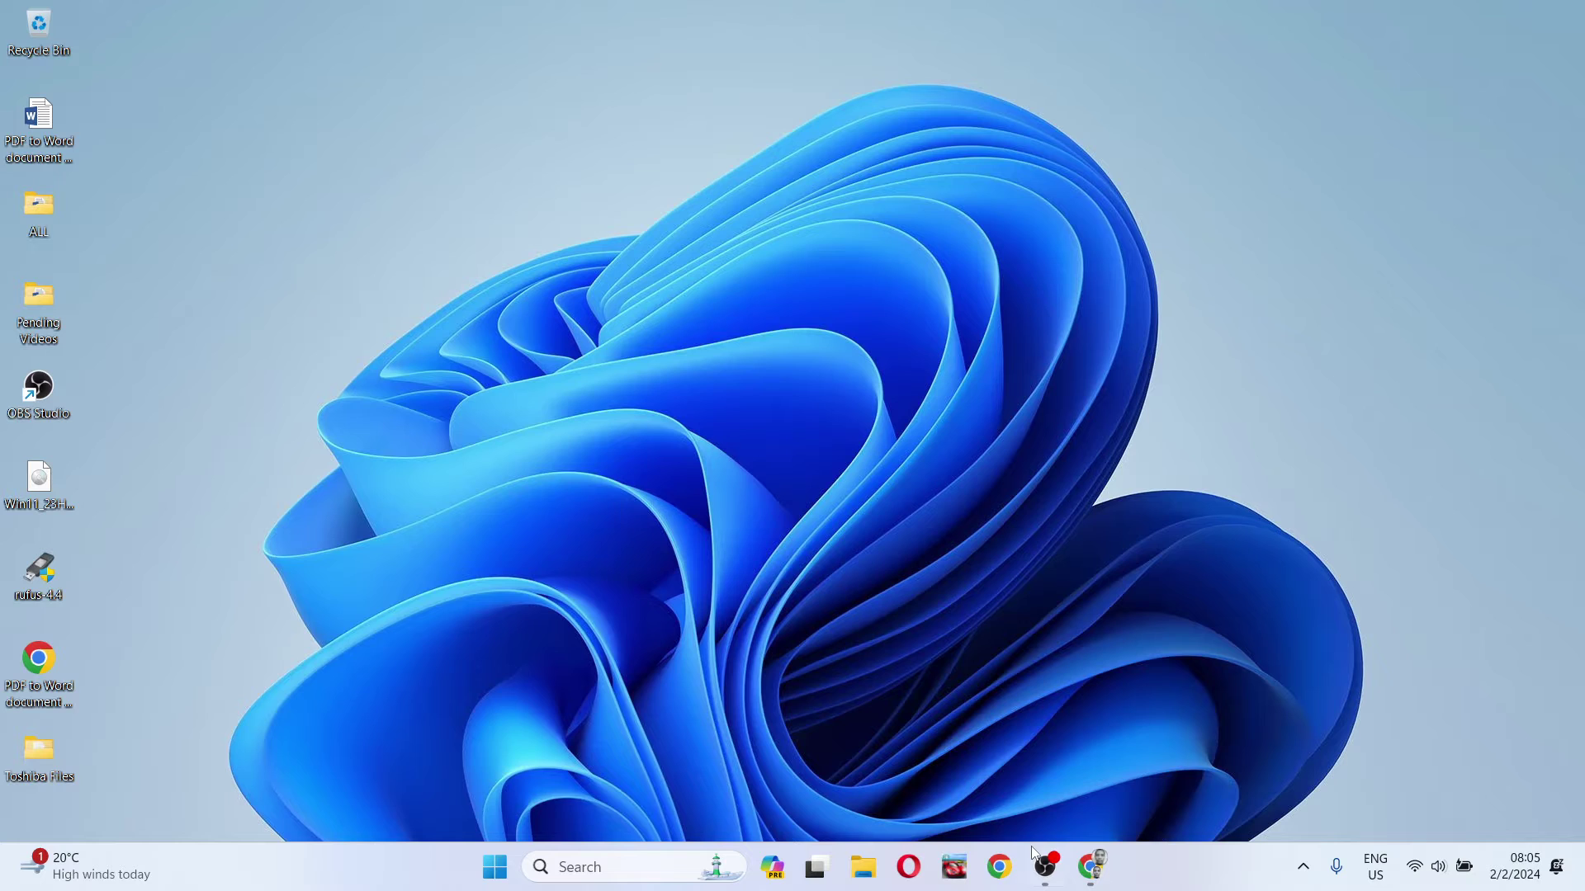
left_click(1000, 867)
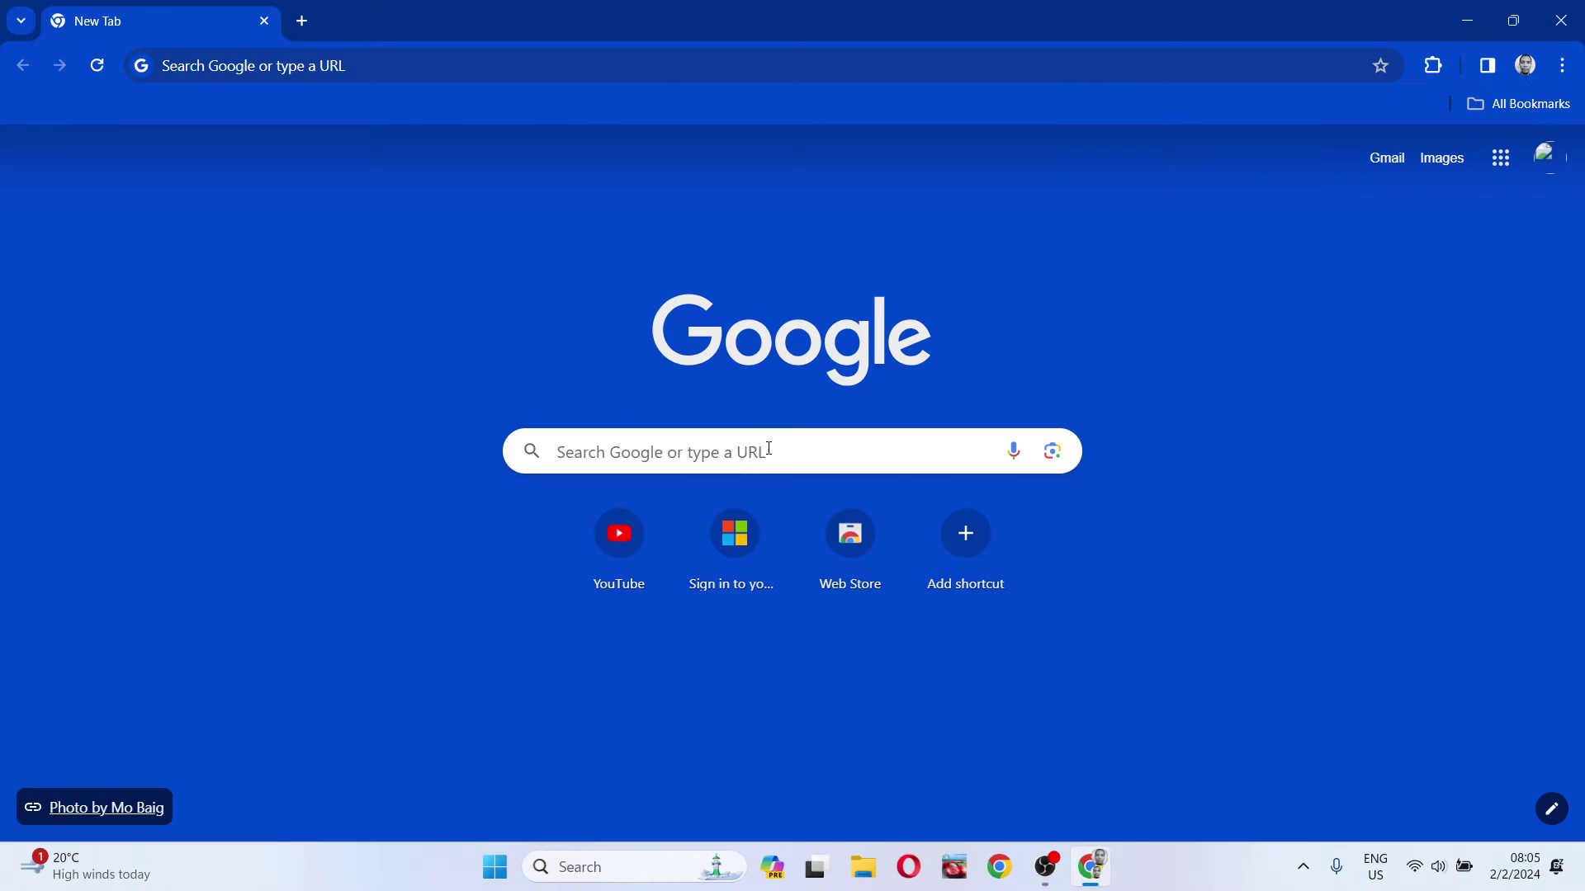
left_click(769, 448)
type("do")
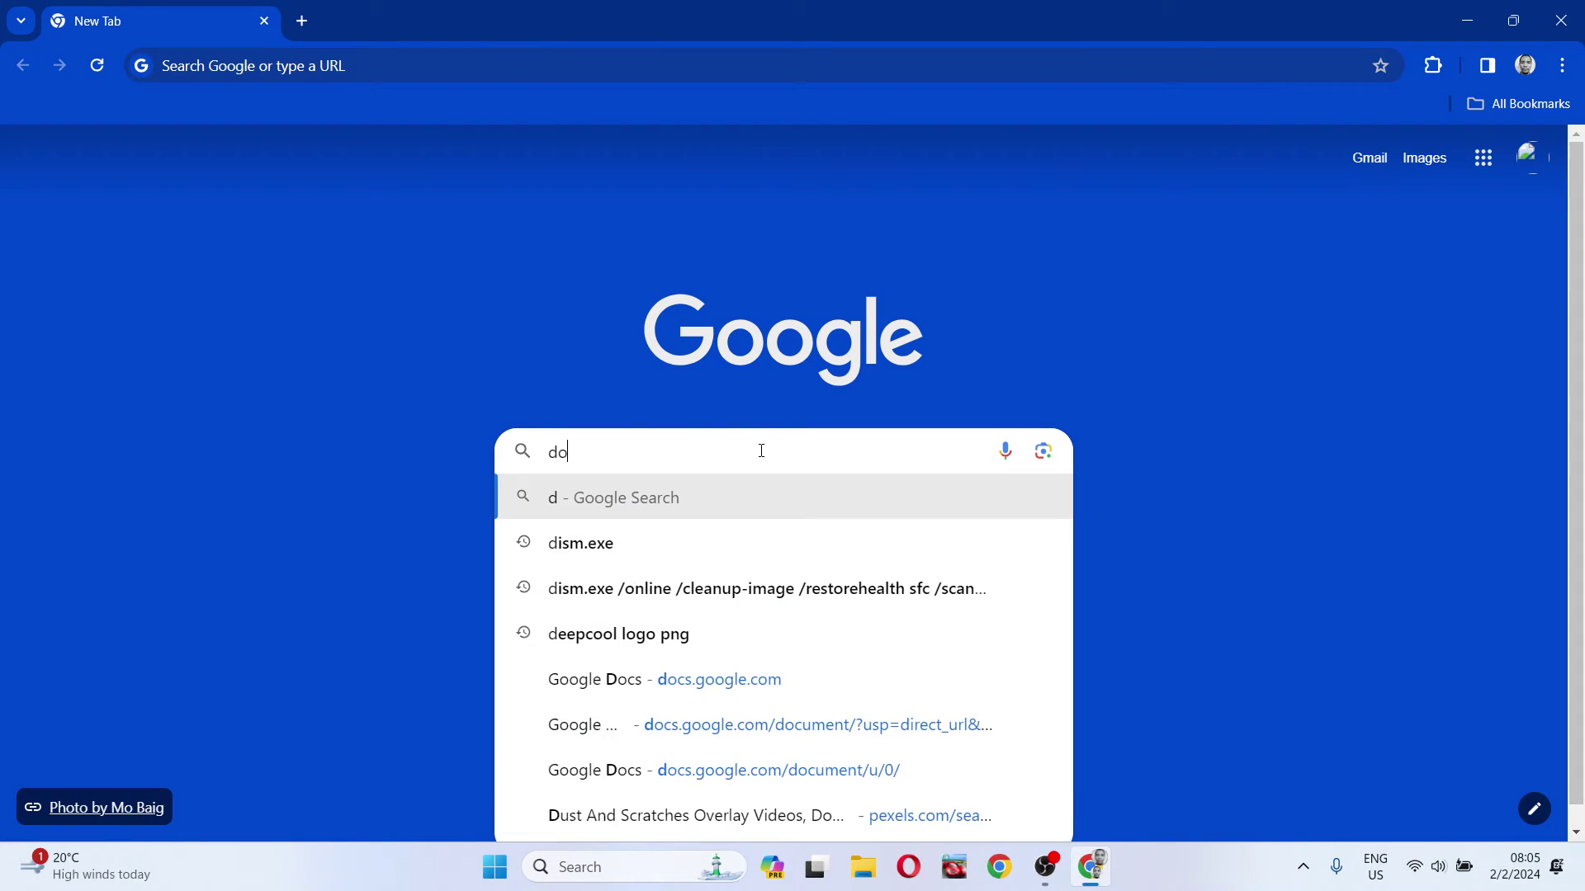
type("wnload")
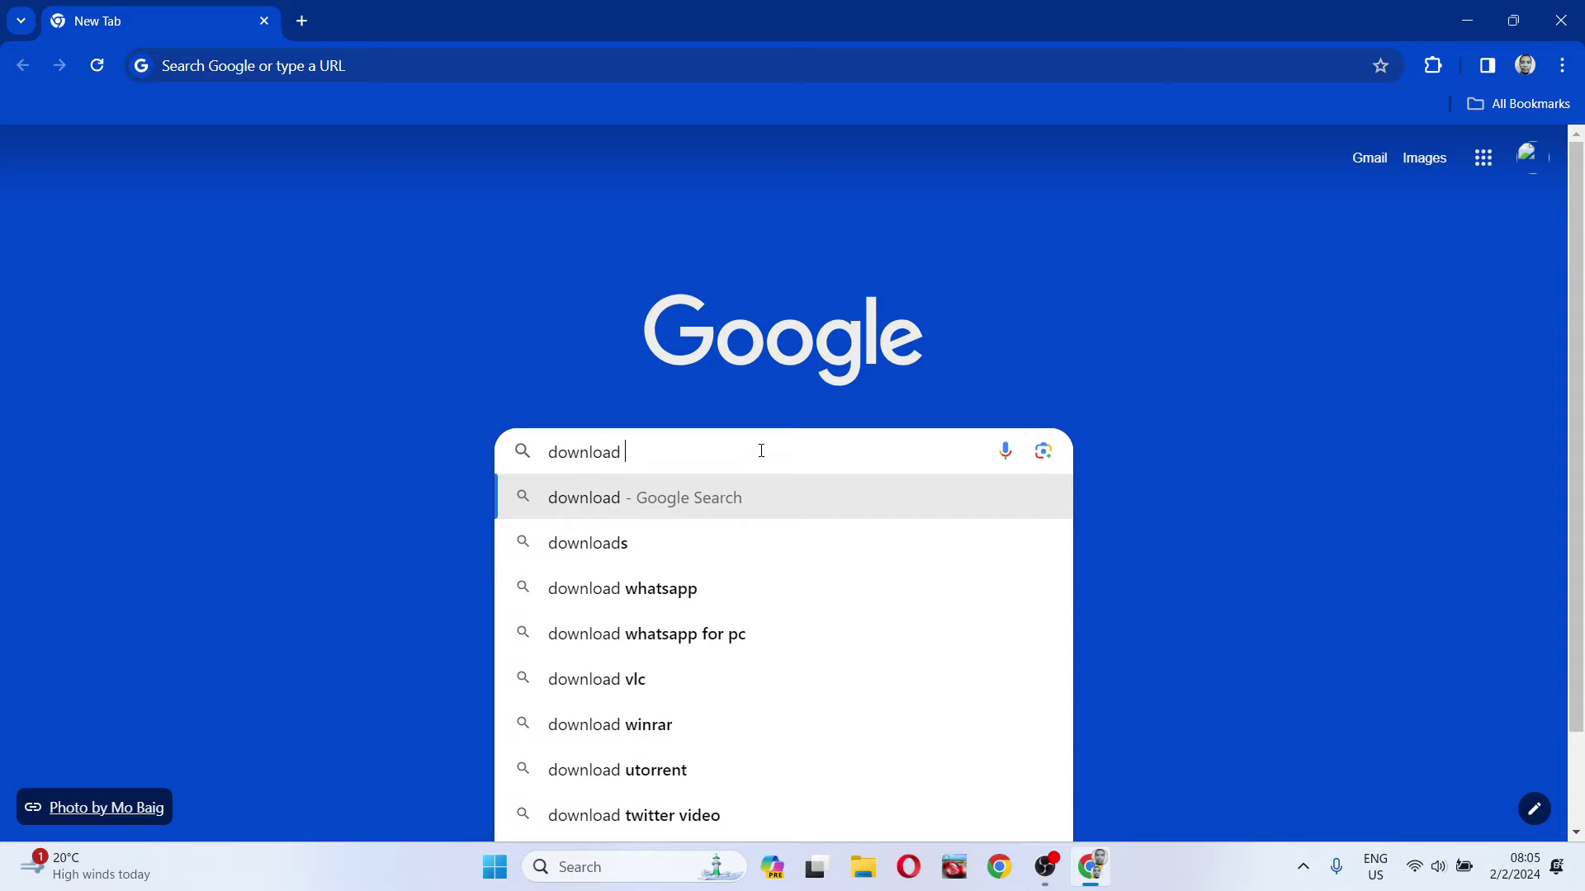
type(" wind")
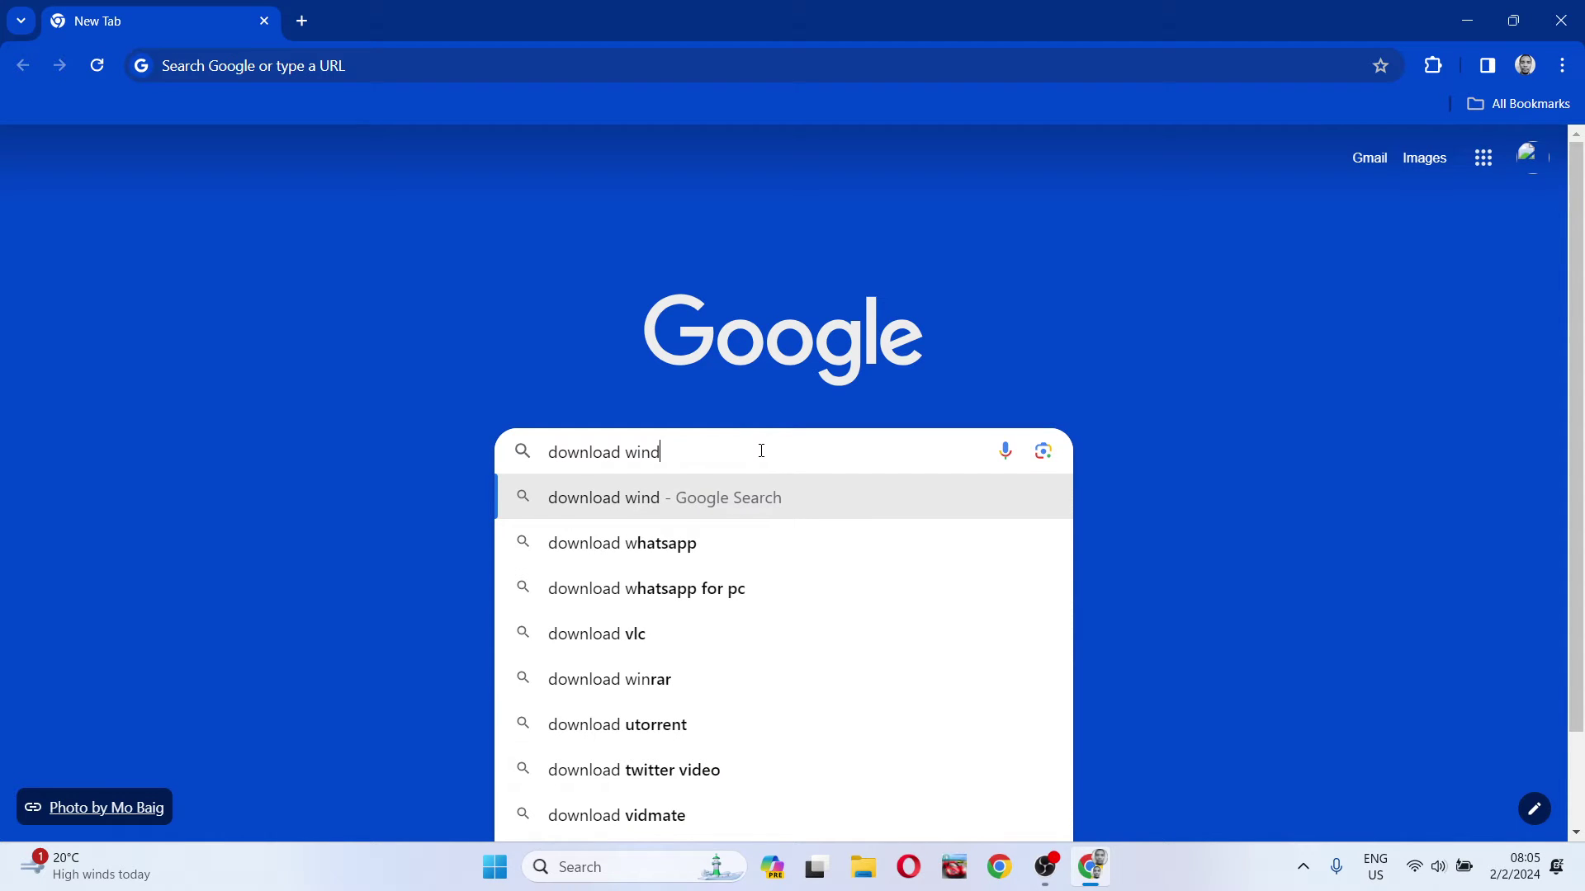
type("ows11")
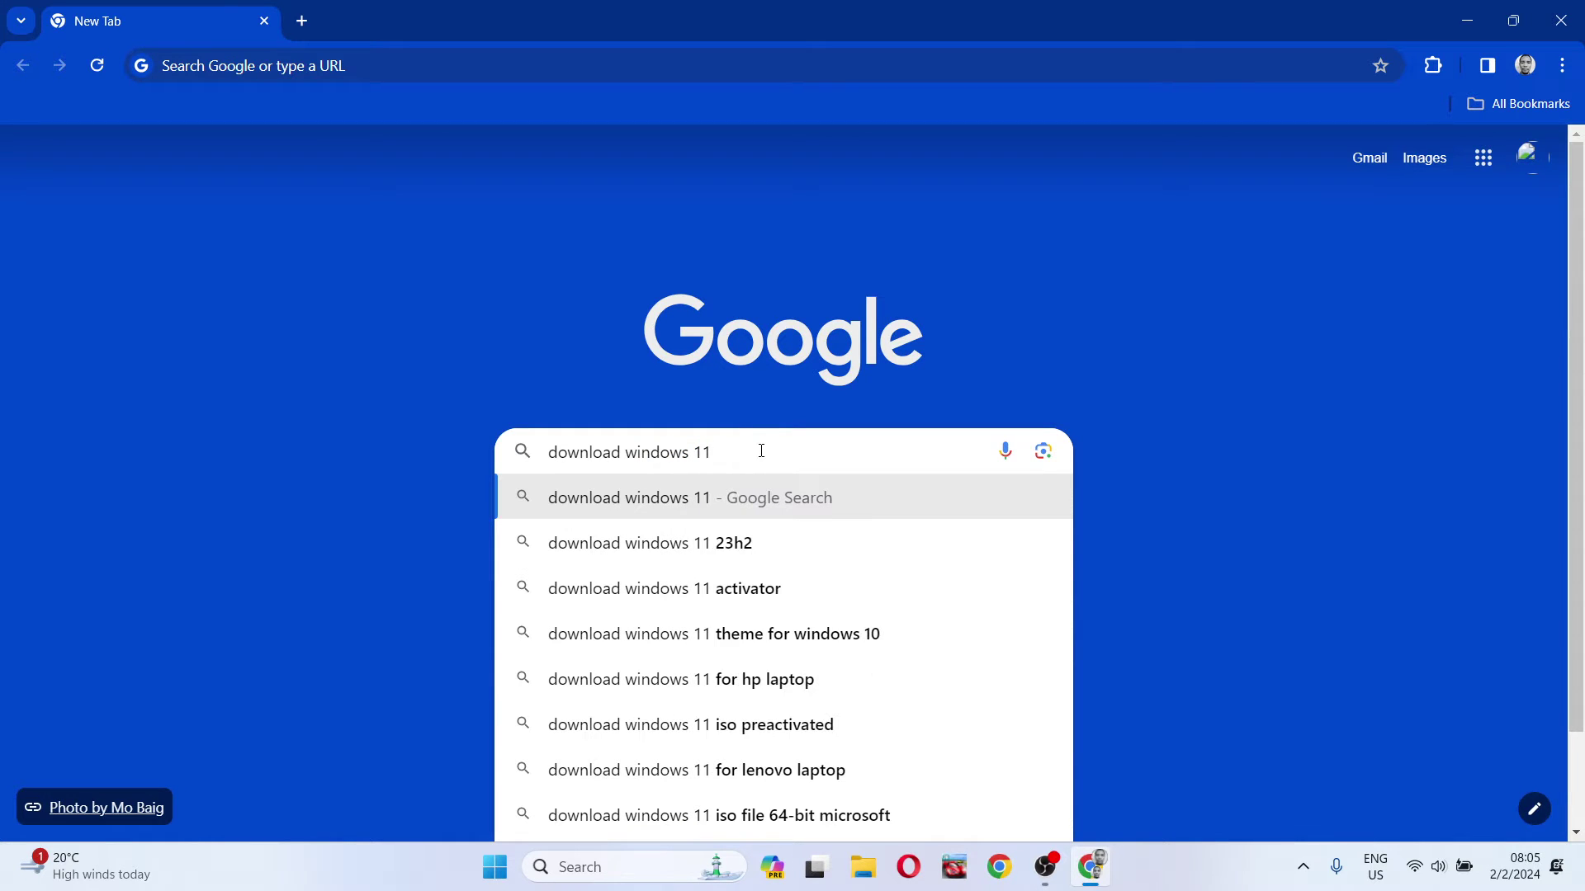
key("Return")
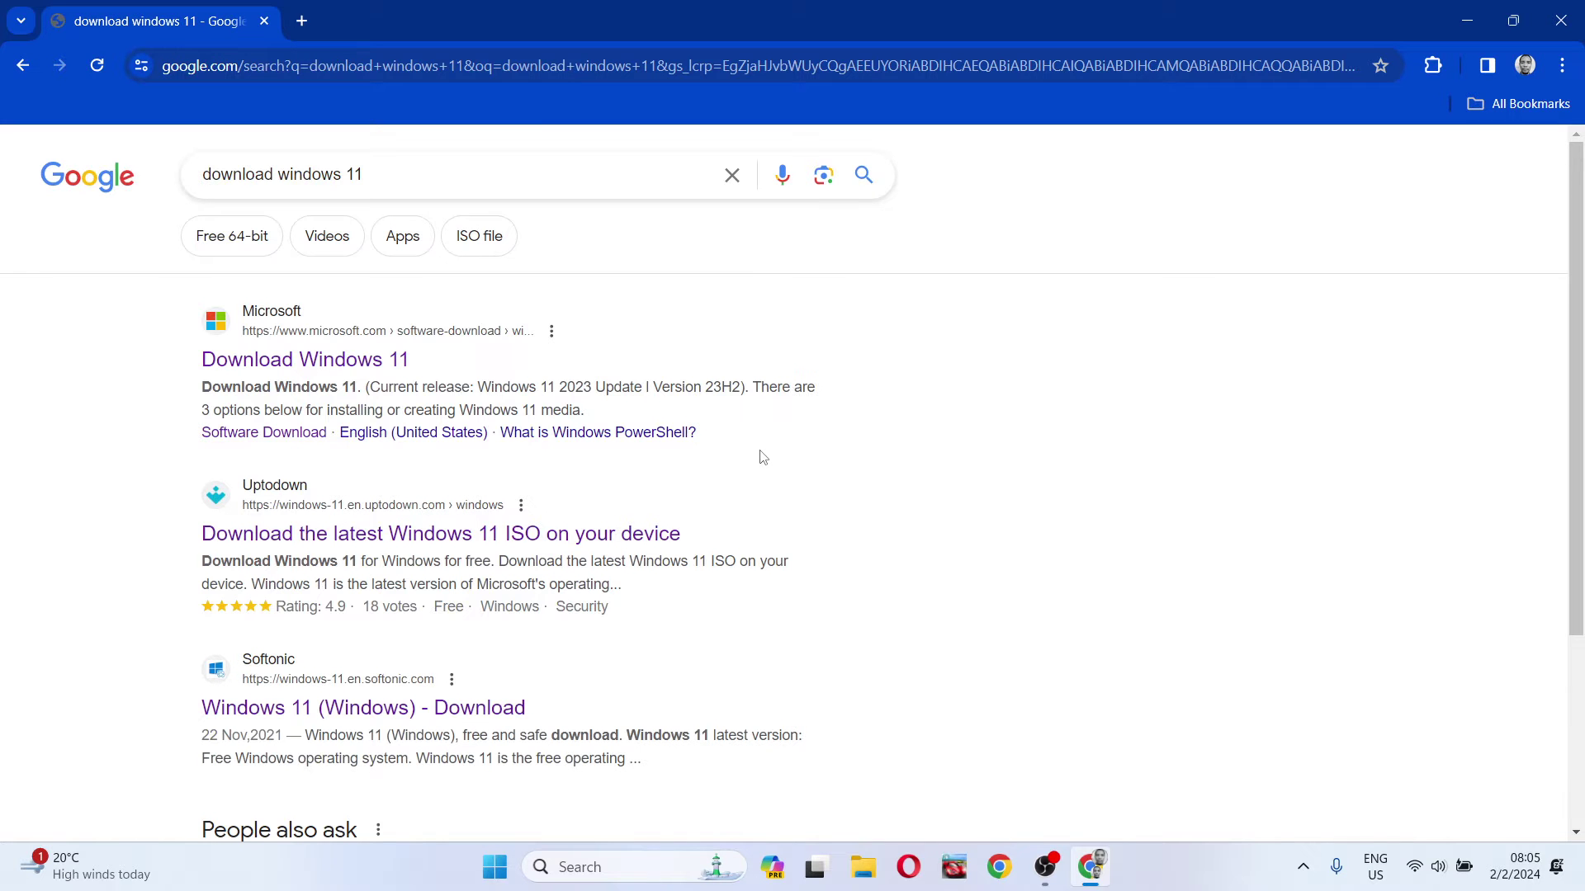
left_click(330, 367)
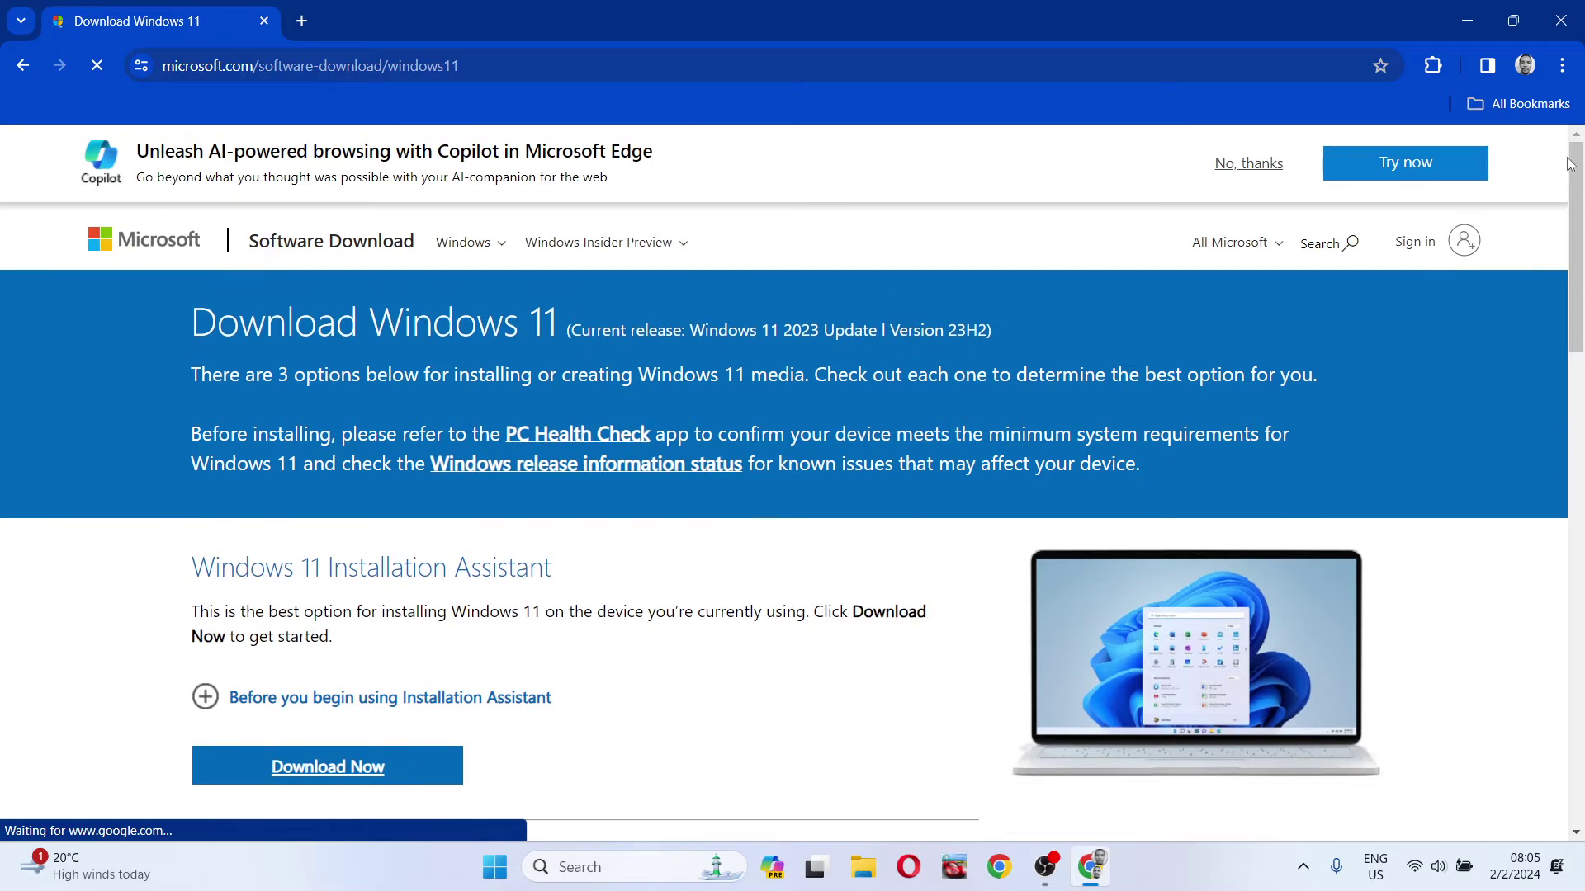
- Scroll to the Disk Image (ISO) section and select Windows 11 (multi-edition ISO for x64 devices)
scroll(1581, 202, "down", 1)
left_click_drag(1581, 203, 1581, 266)
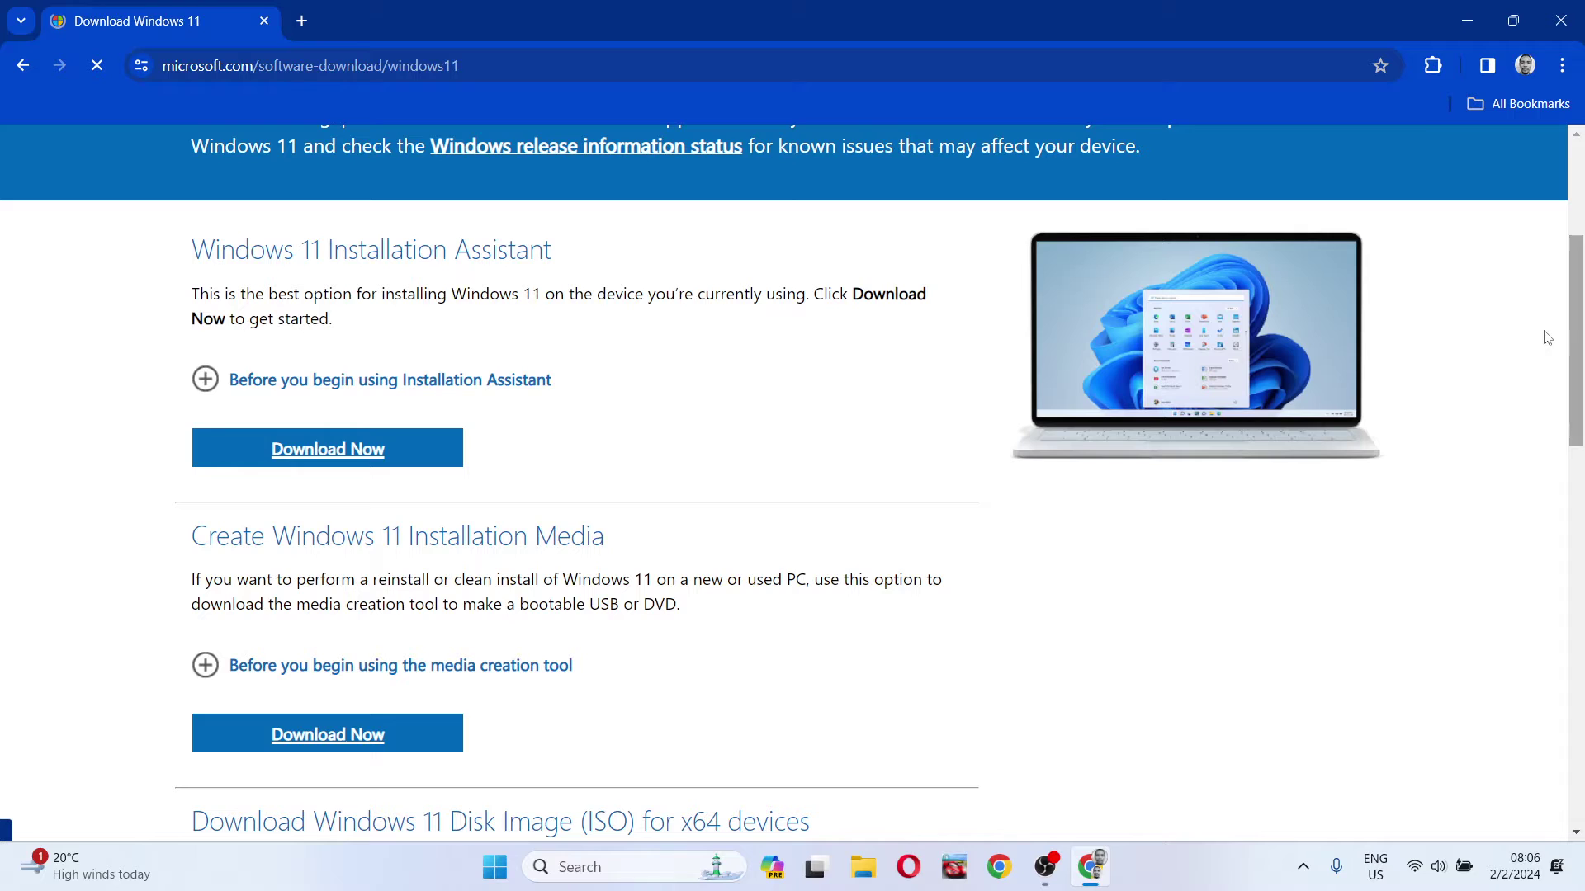
left_click_drag(1577, 256, 1581, 433)
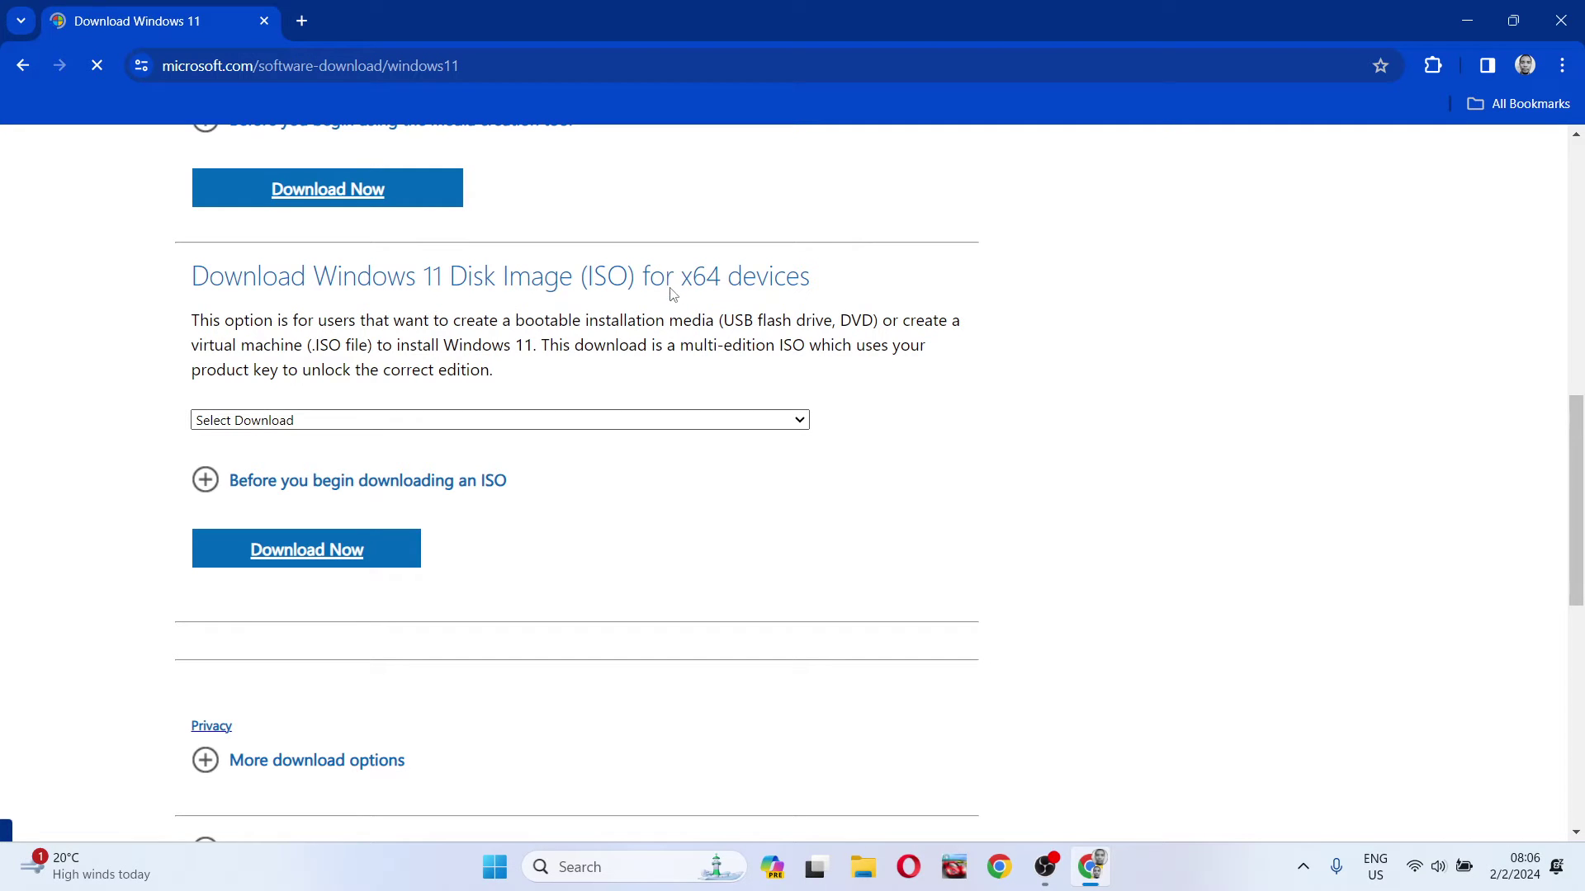
left_click(799, 421)
left_click(593, 455)
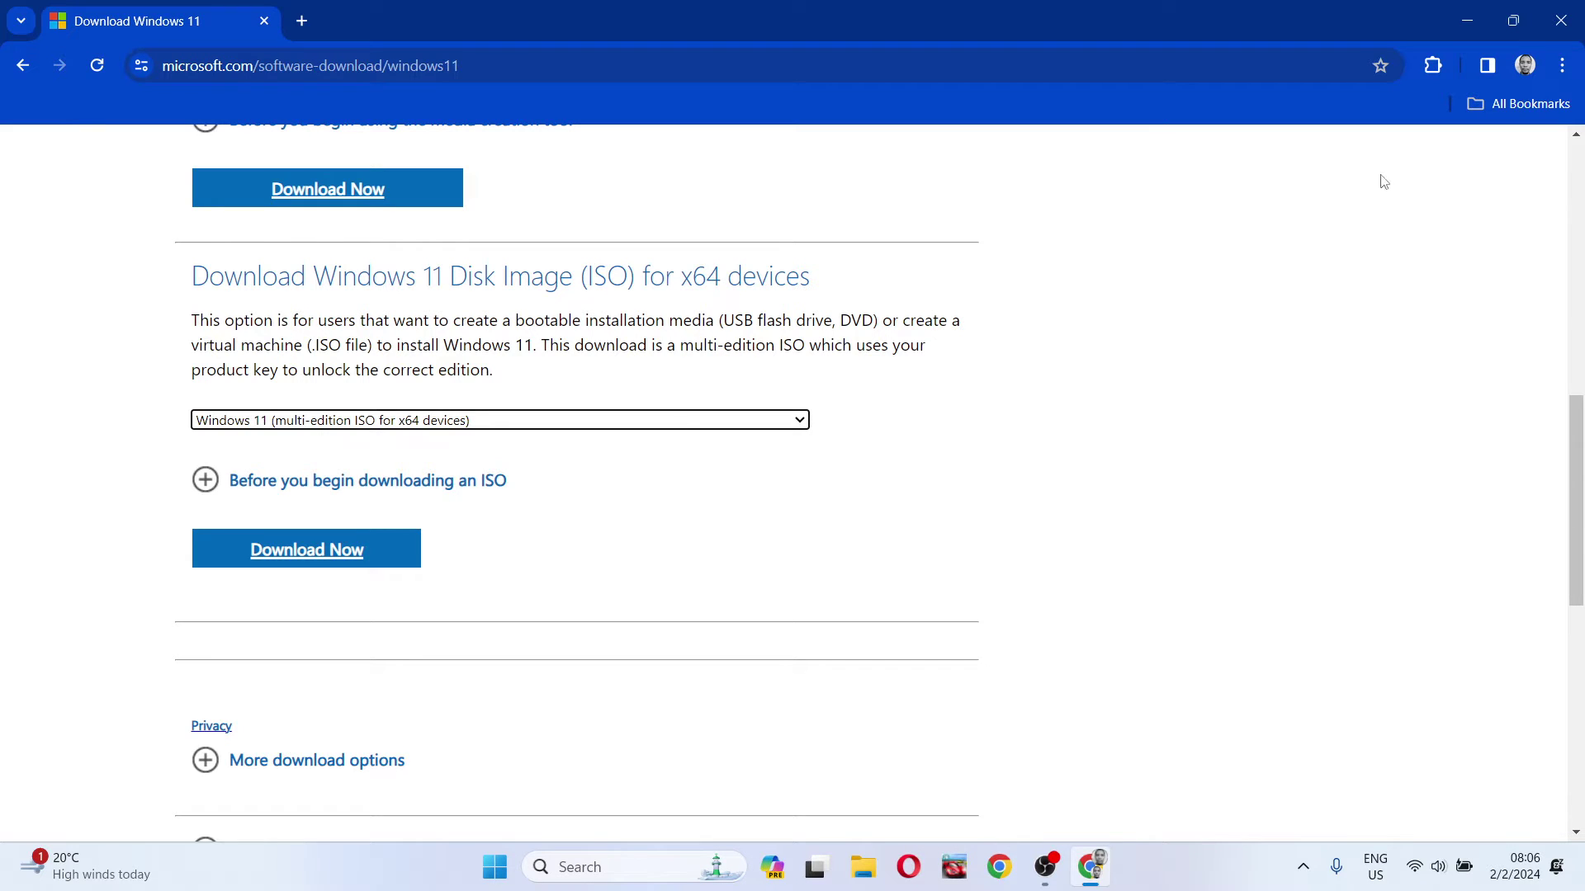
- Search 'rufus' in a new tab, open rufus.ie at its Download section, then minimize Chrome
left_click(304, 23)
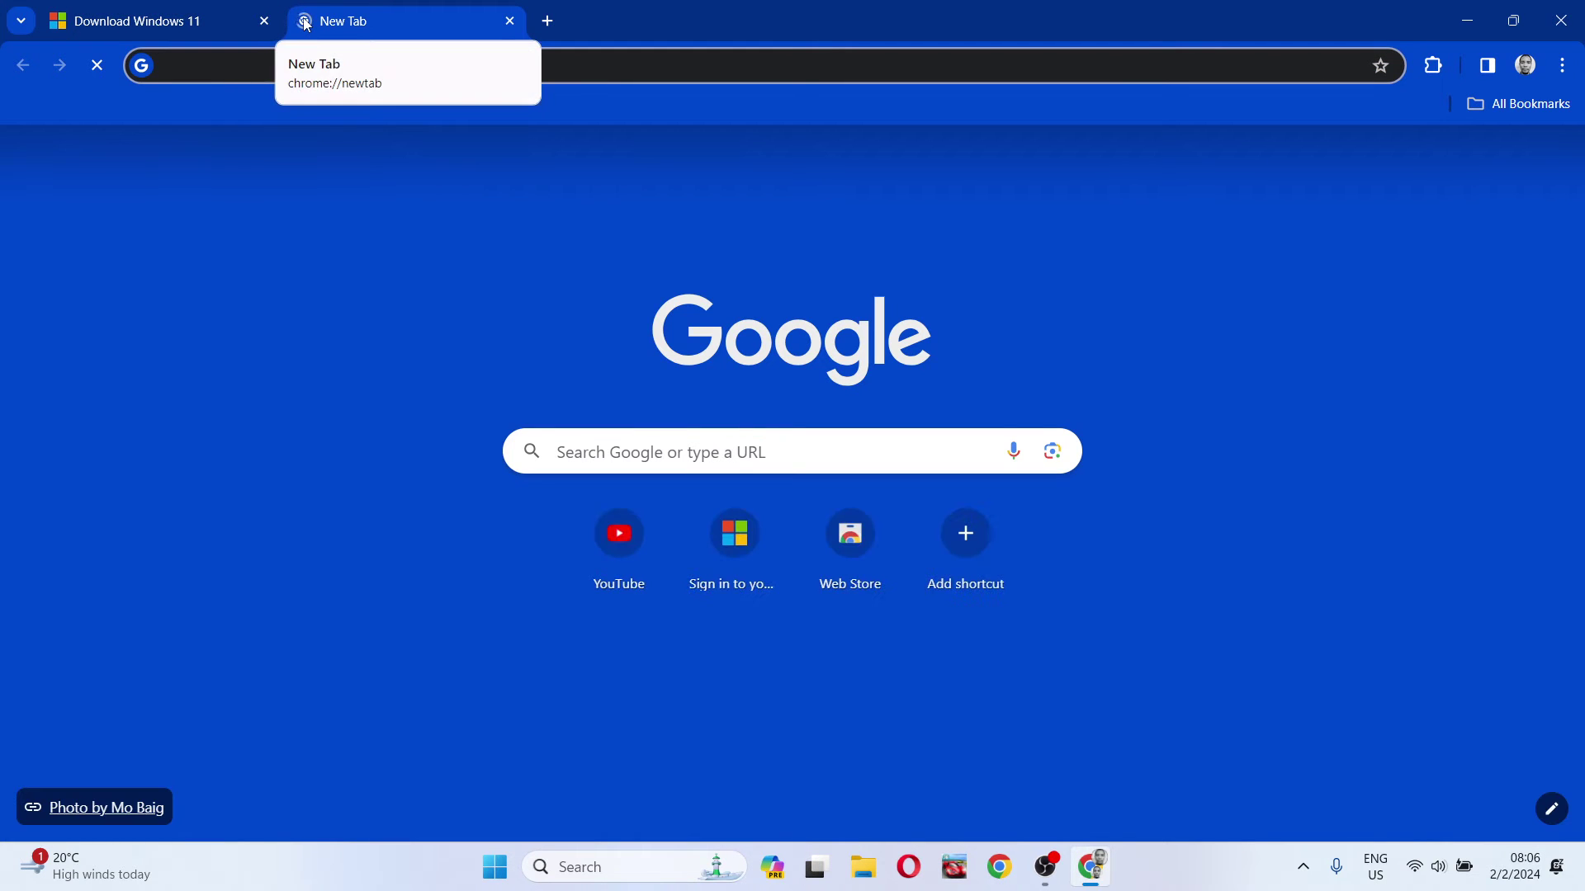
type("ruf")
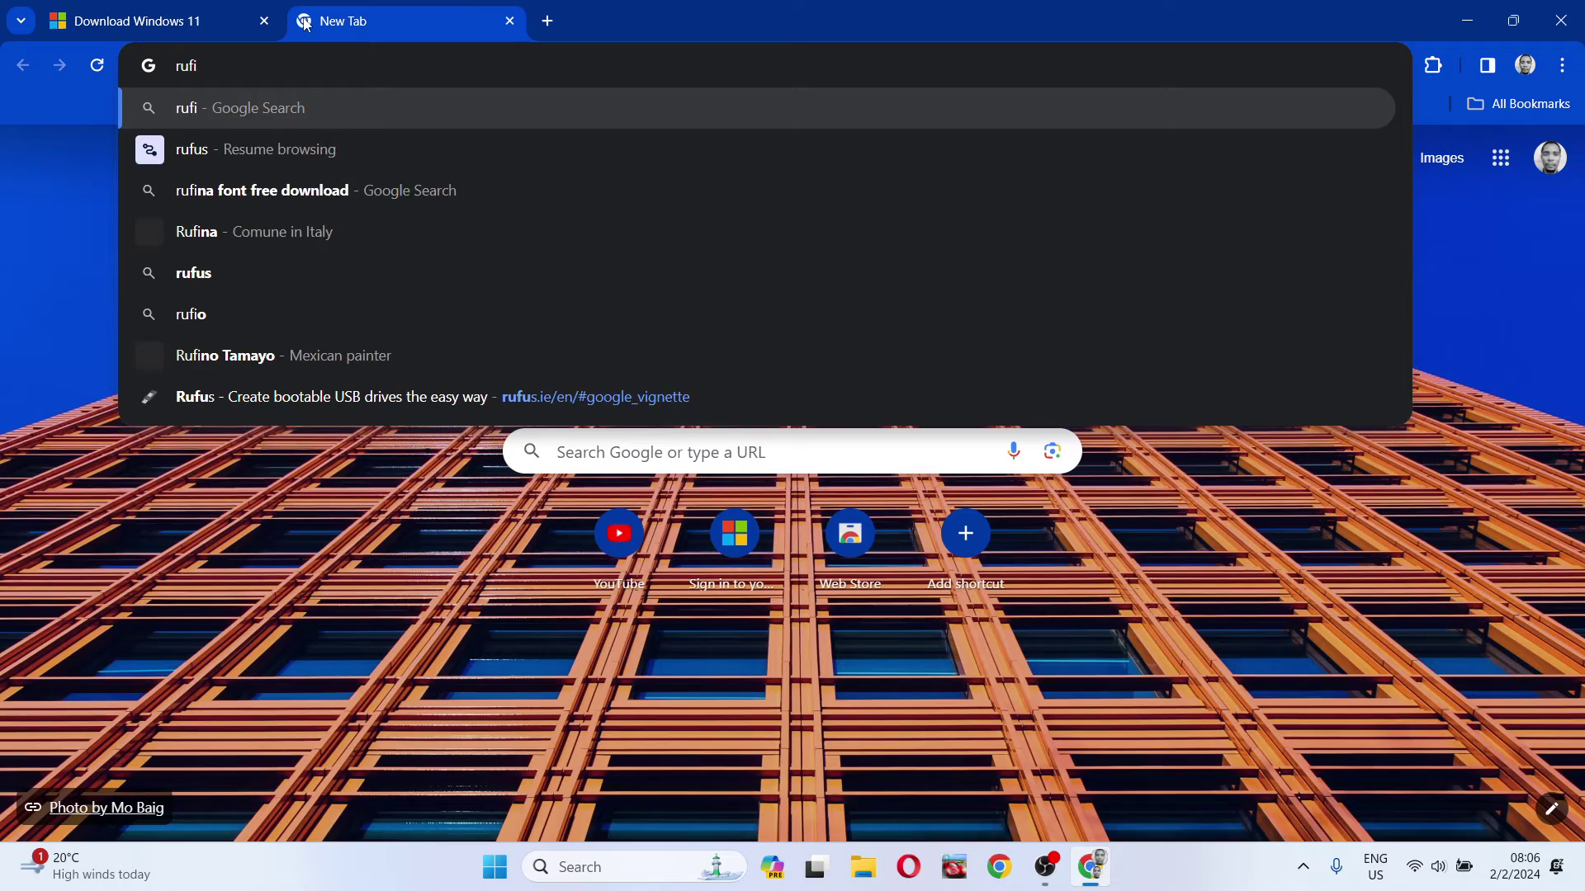
type("us")
key("Return")
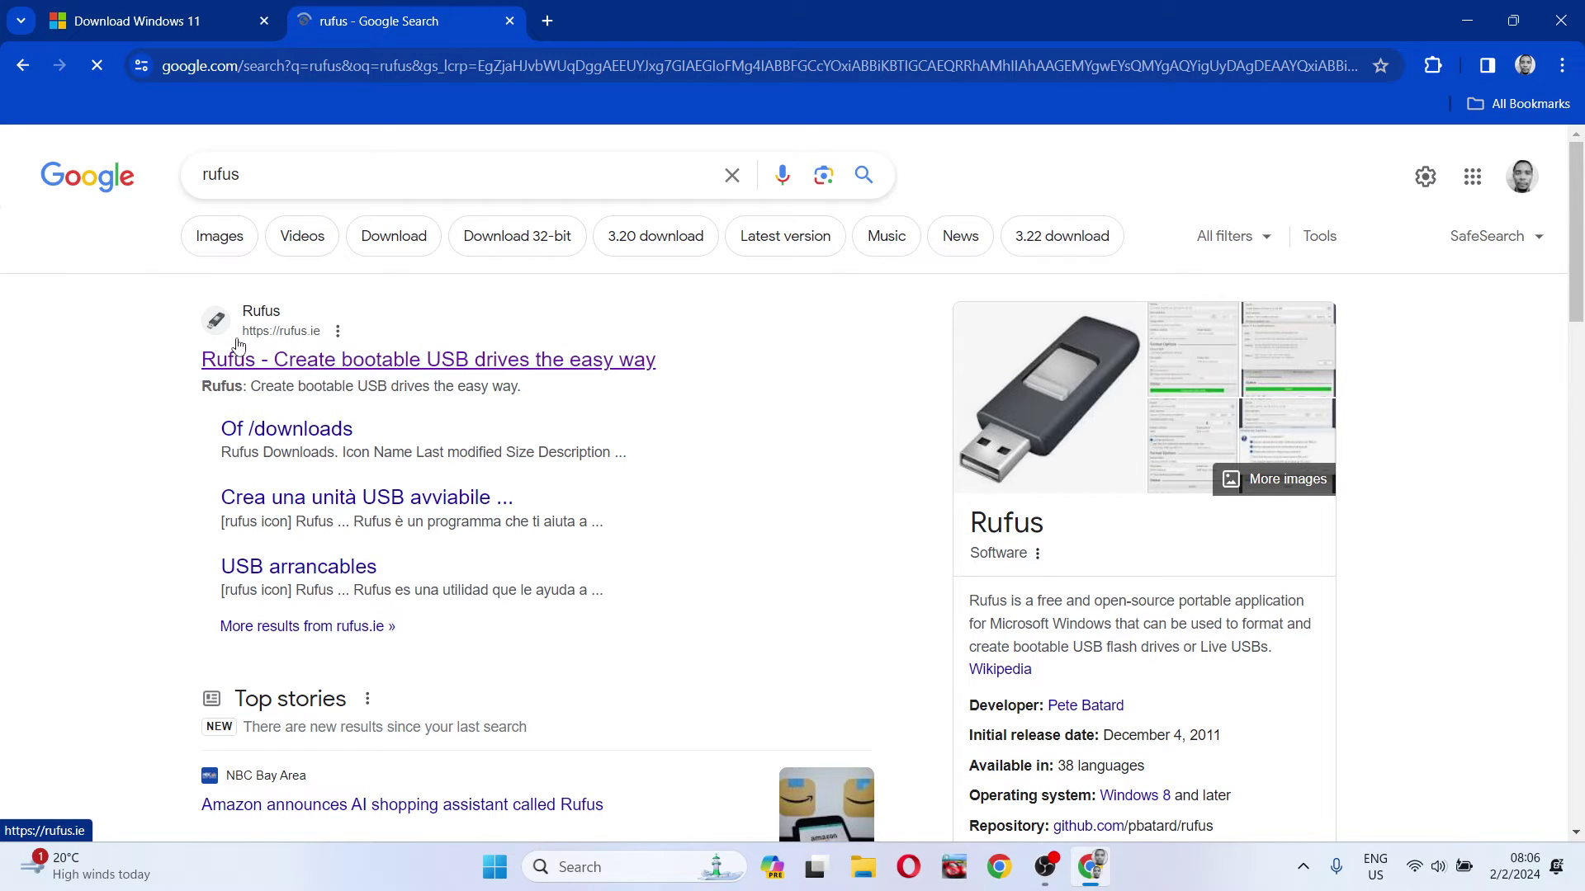
left_click(332, 362)
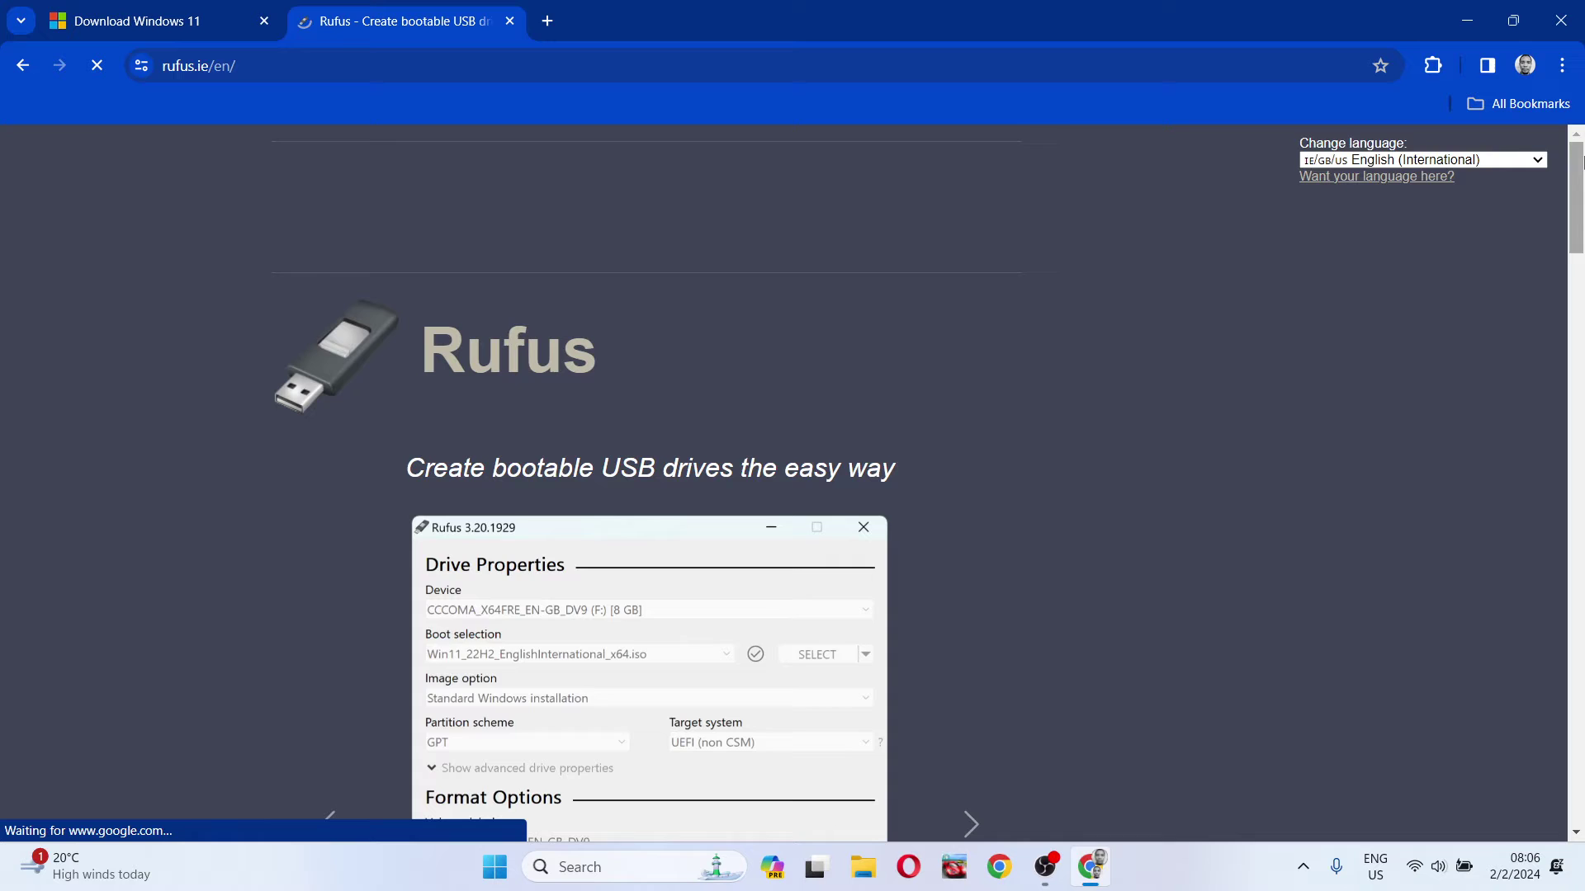
scroll(1578, 234, "down", 3)
left_click_drag(1580, 234, 1580, 368)
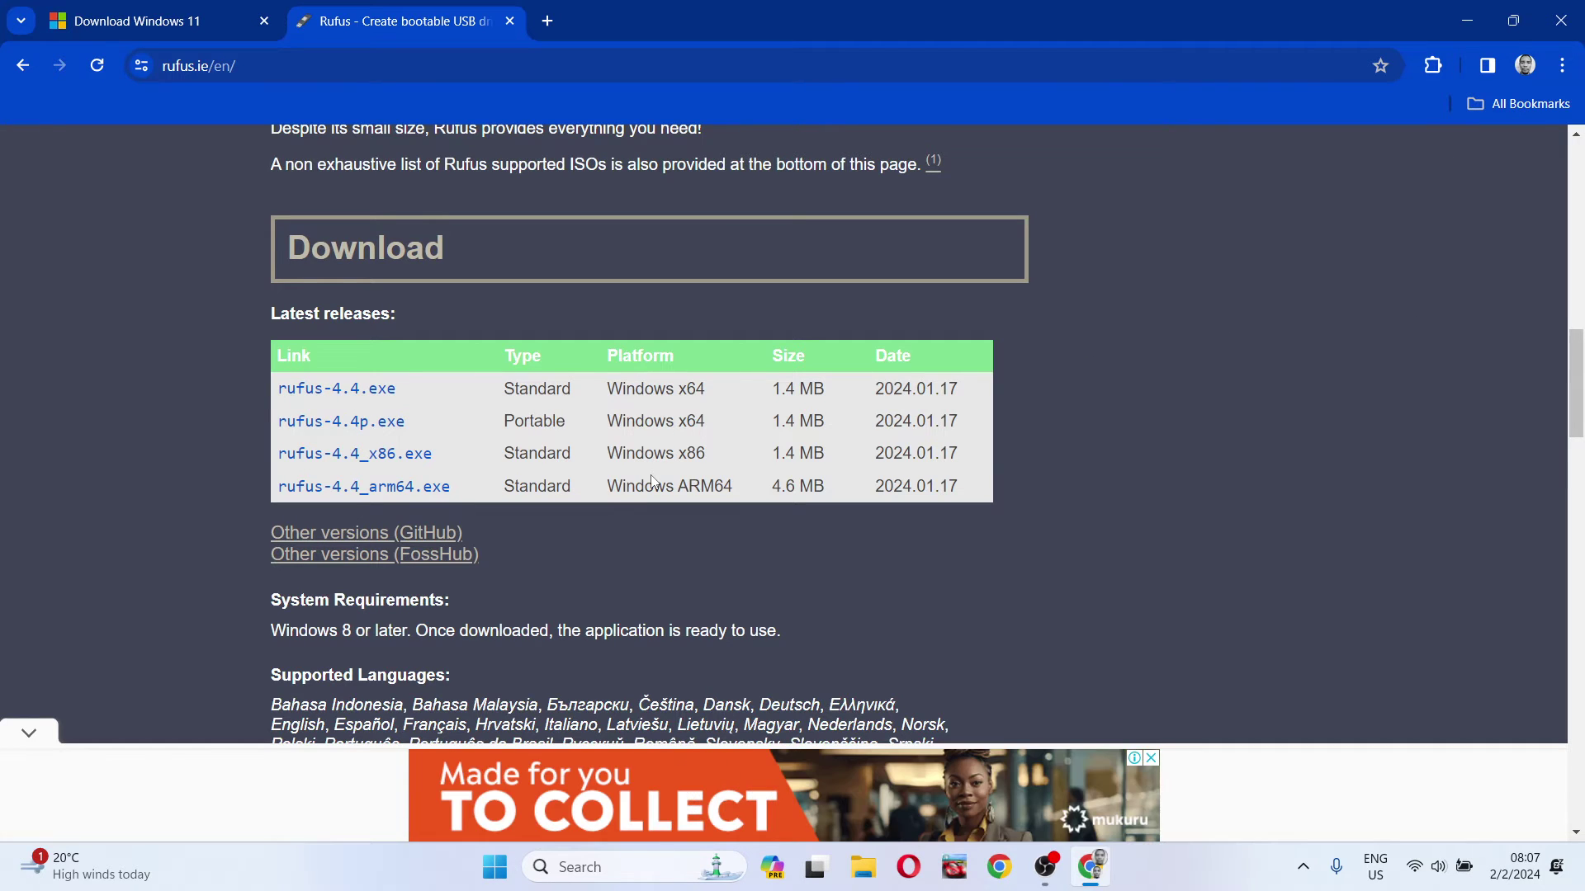
left_click(1470, 25)
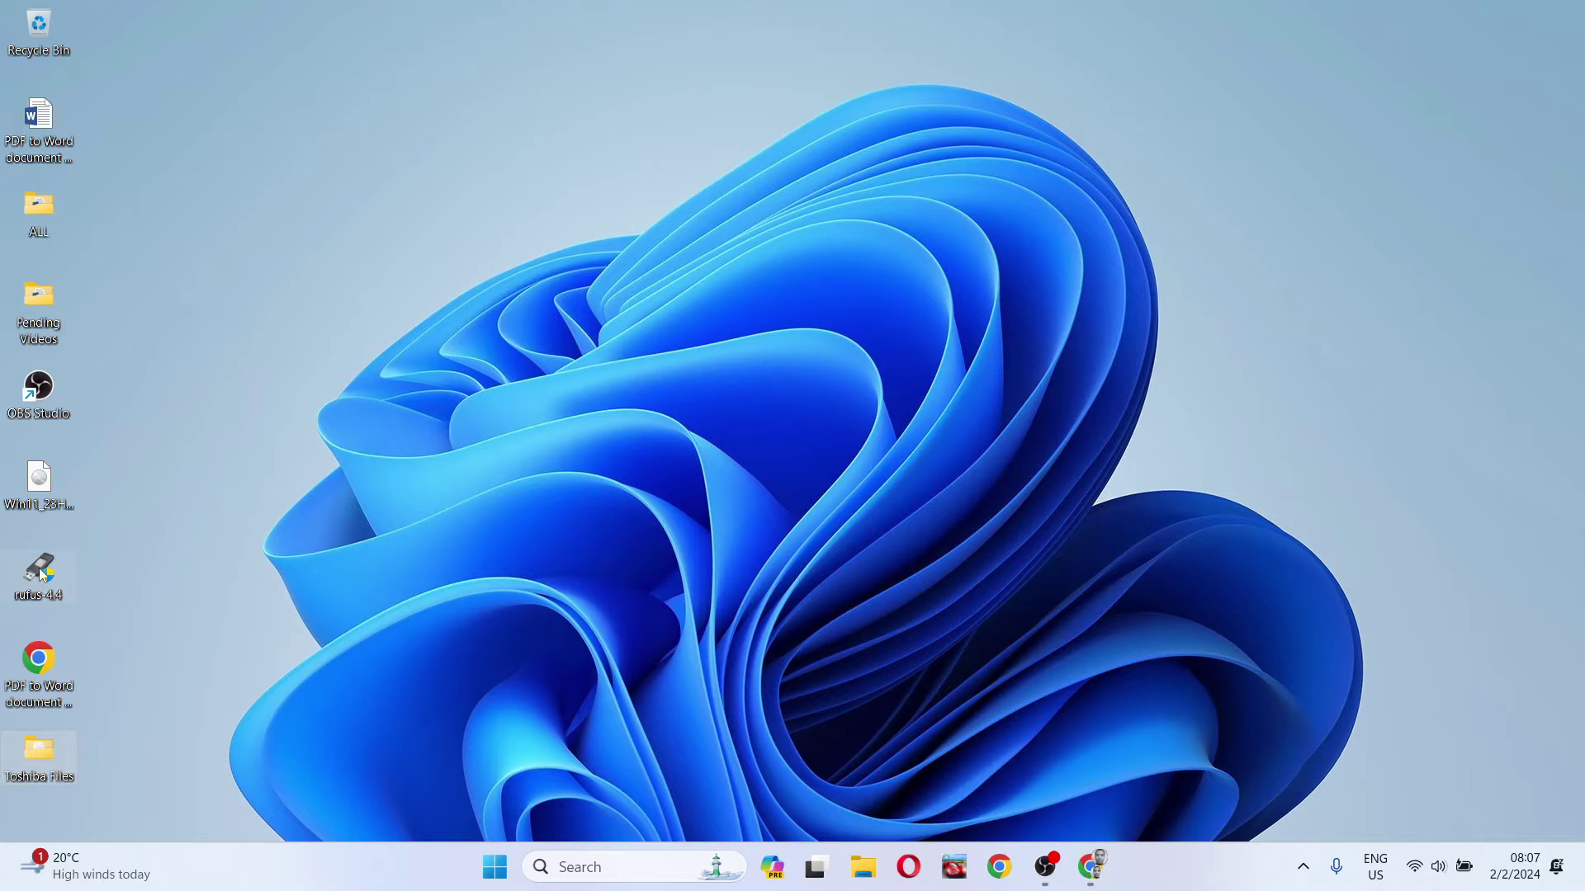
- Run the rufus 4.4 desktop shortcut as administrator
mouse_move(43, 586)
mouse_move(50, 484)
mouse_move(41, 572)
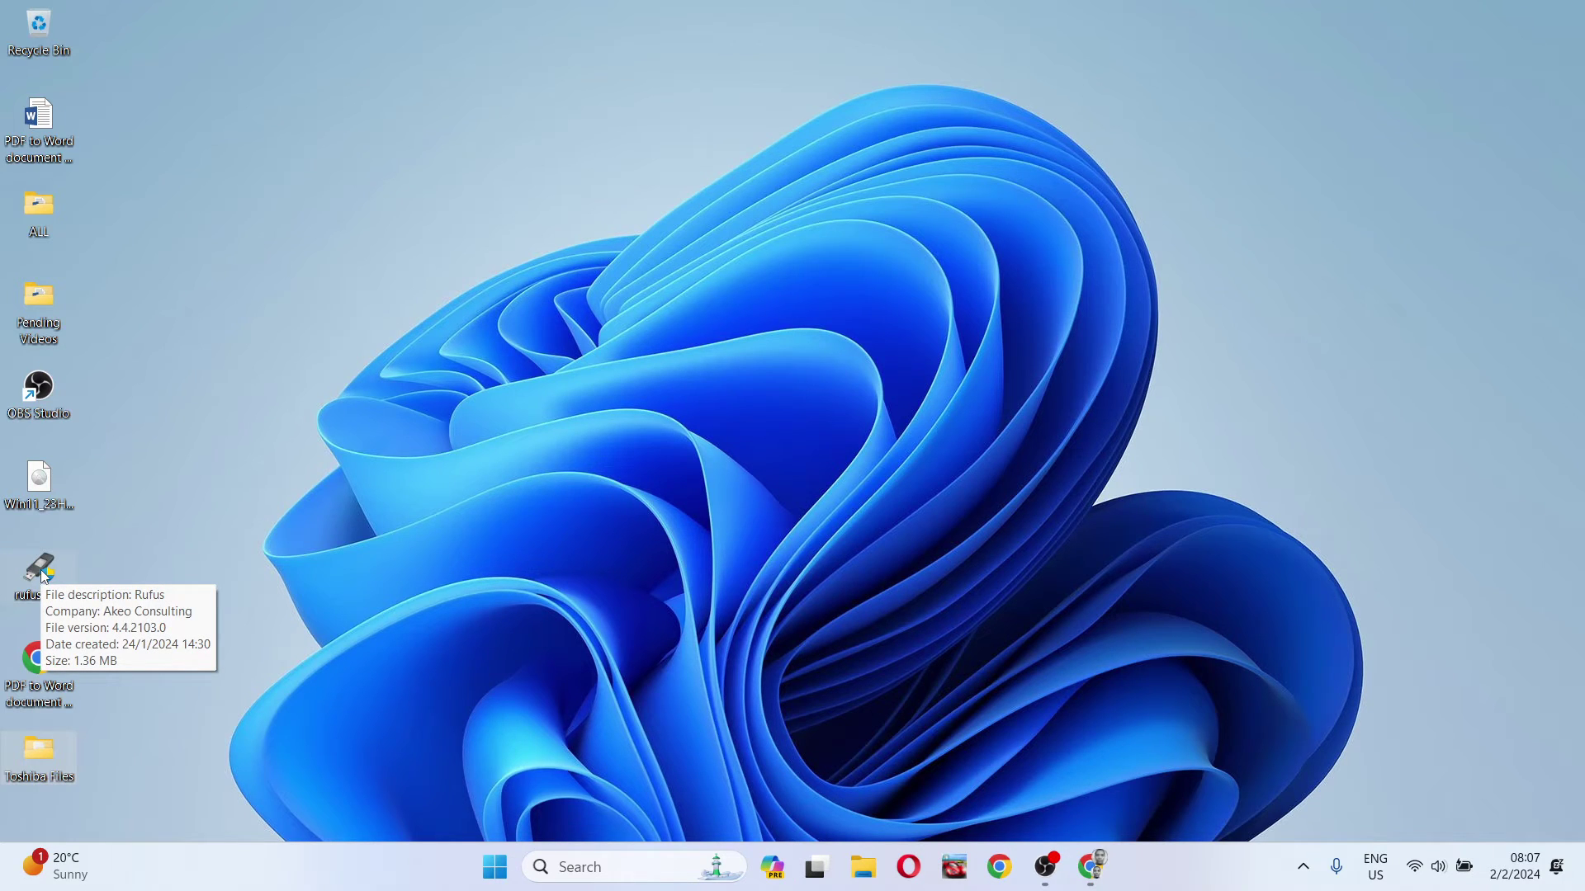
right_click(42, 571)
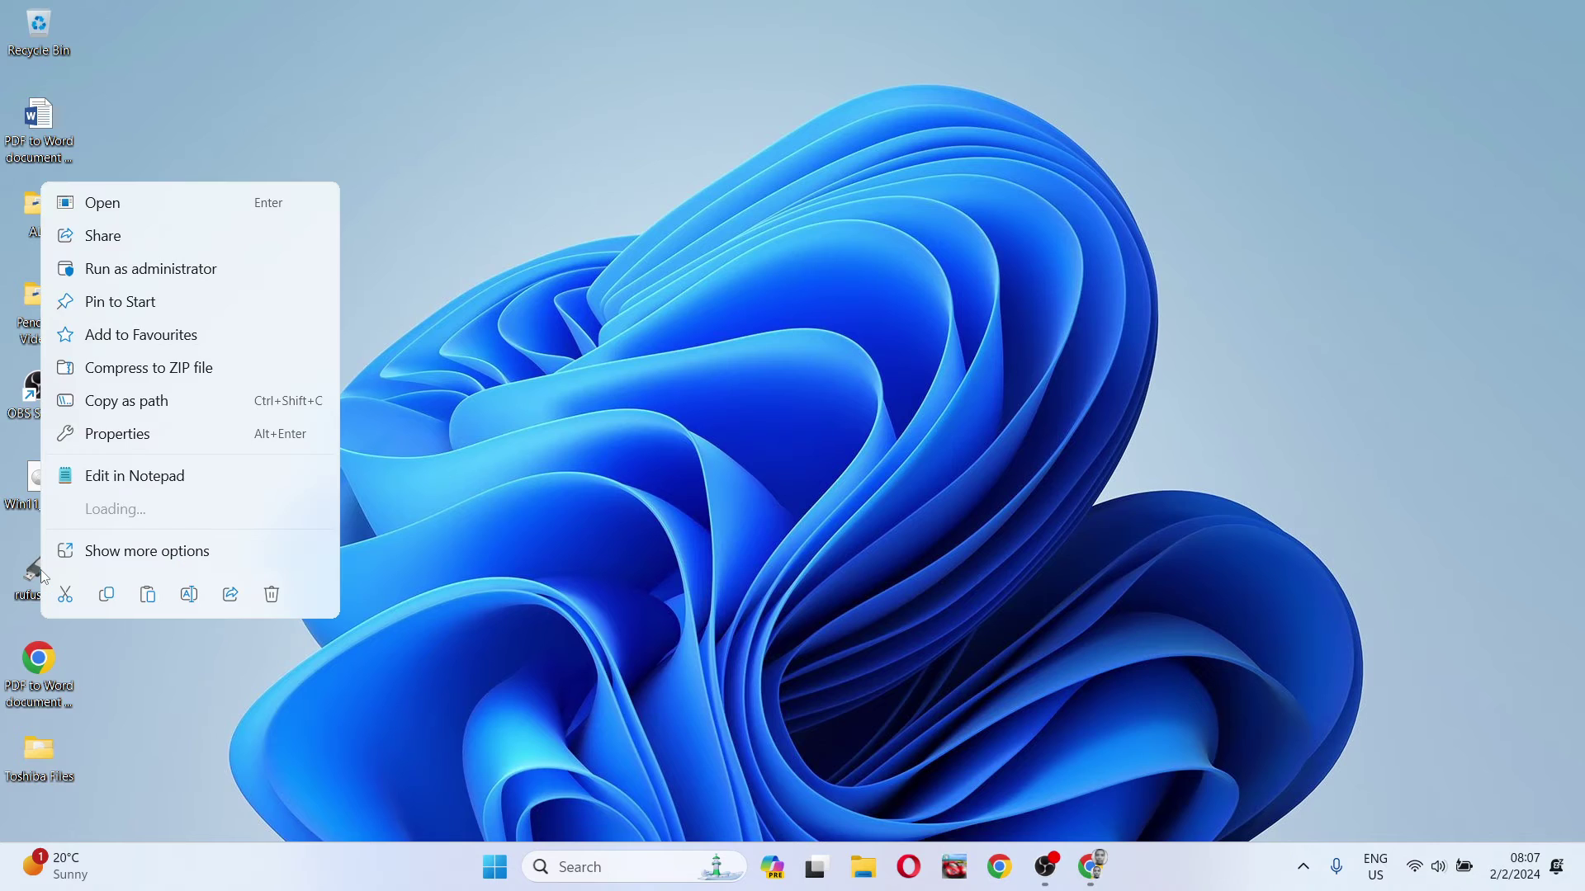
left_click(179, 274)
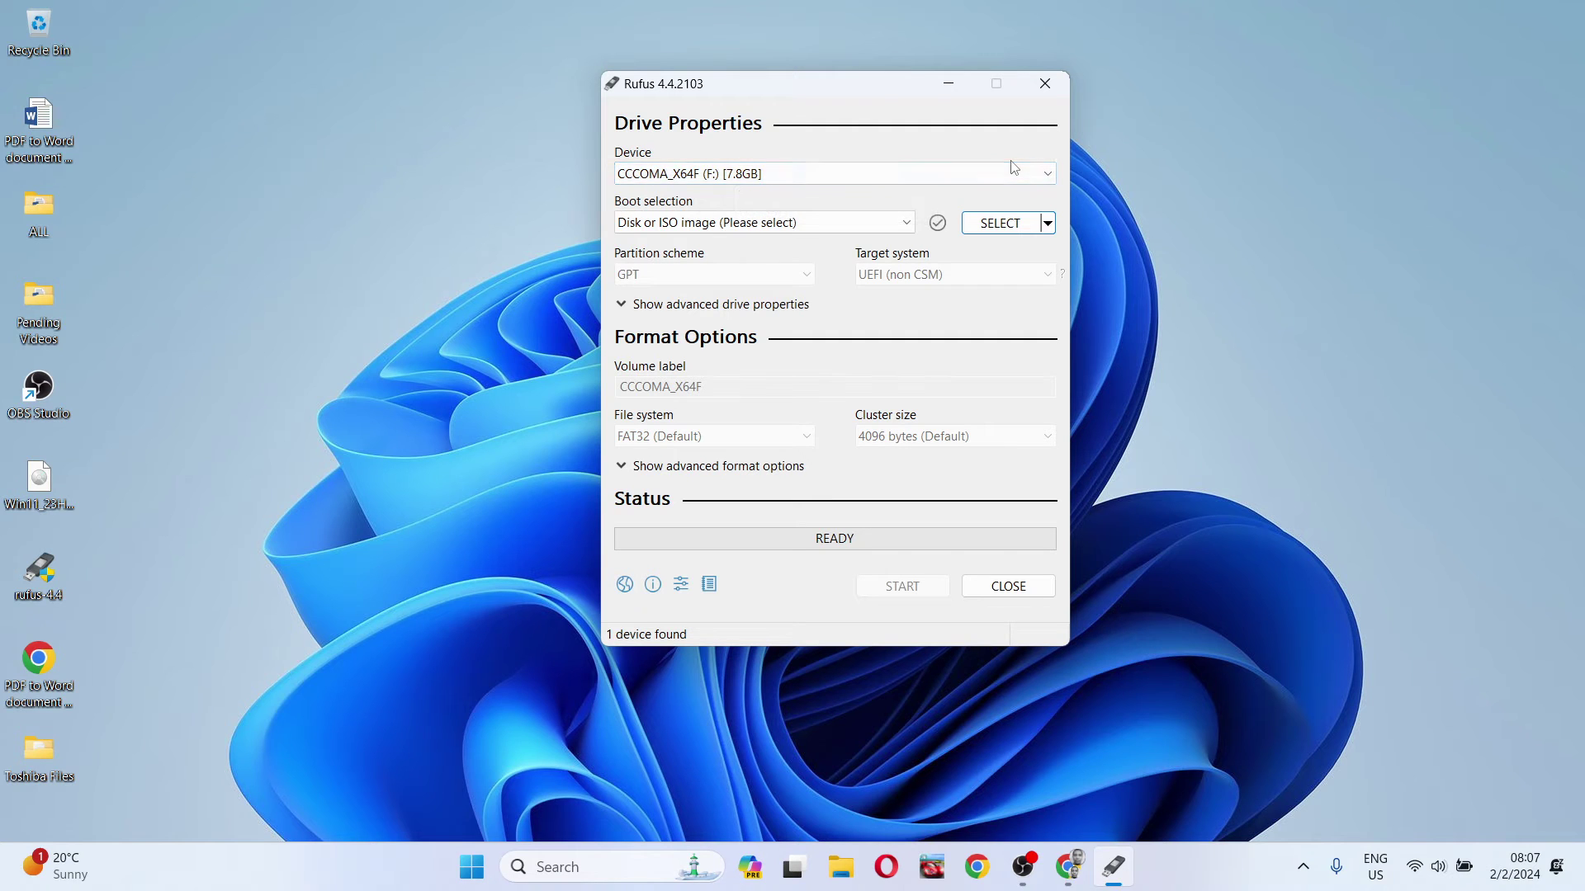
- Load Win11_23H2_EnglishInternational_x64v2.iso as the boot image in Rufus
left_click(1012, 231)
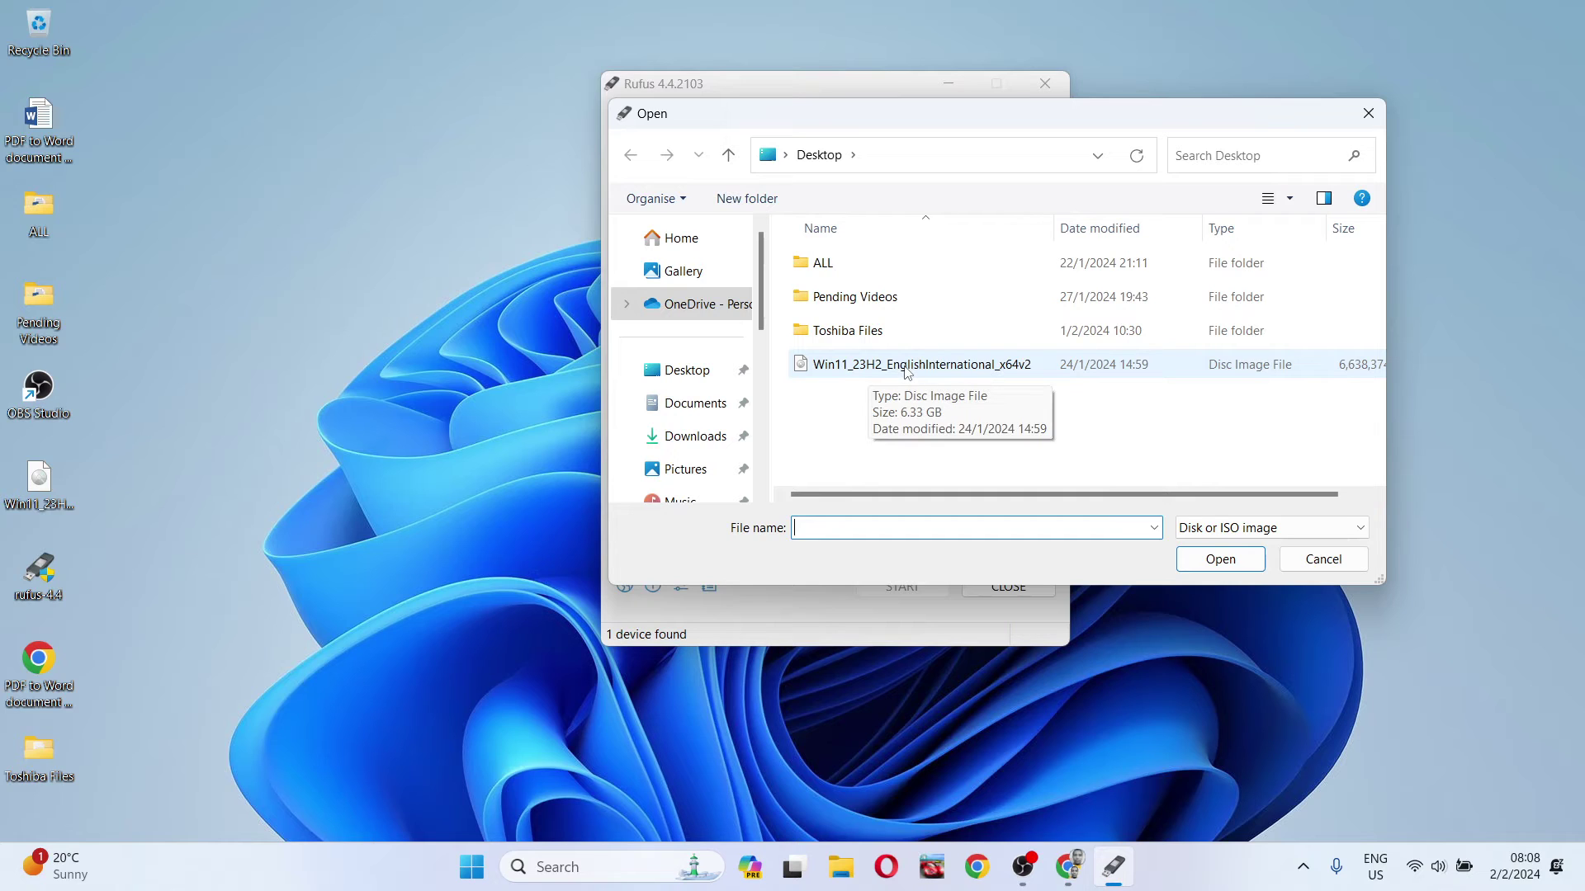
left_click(908, 371)
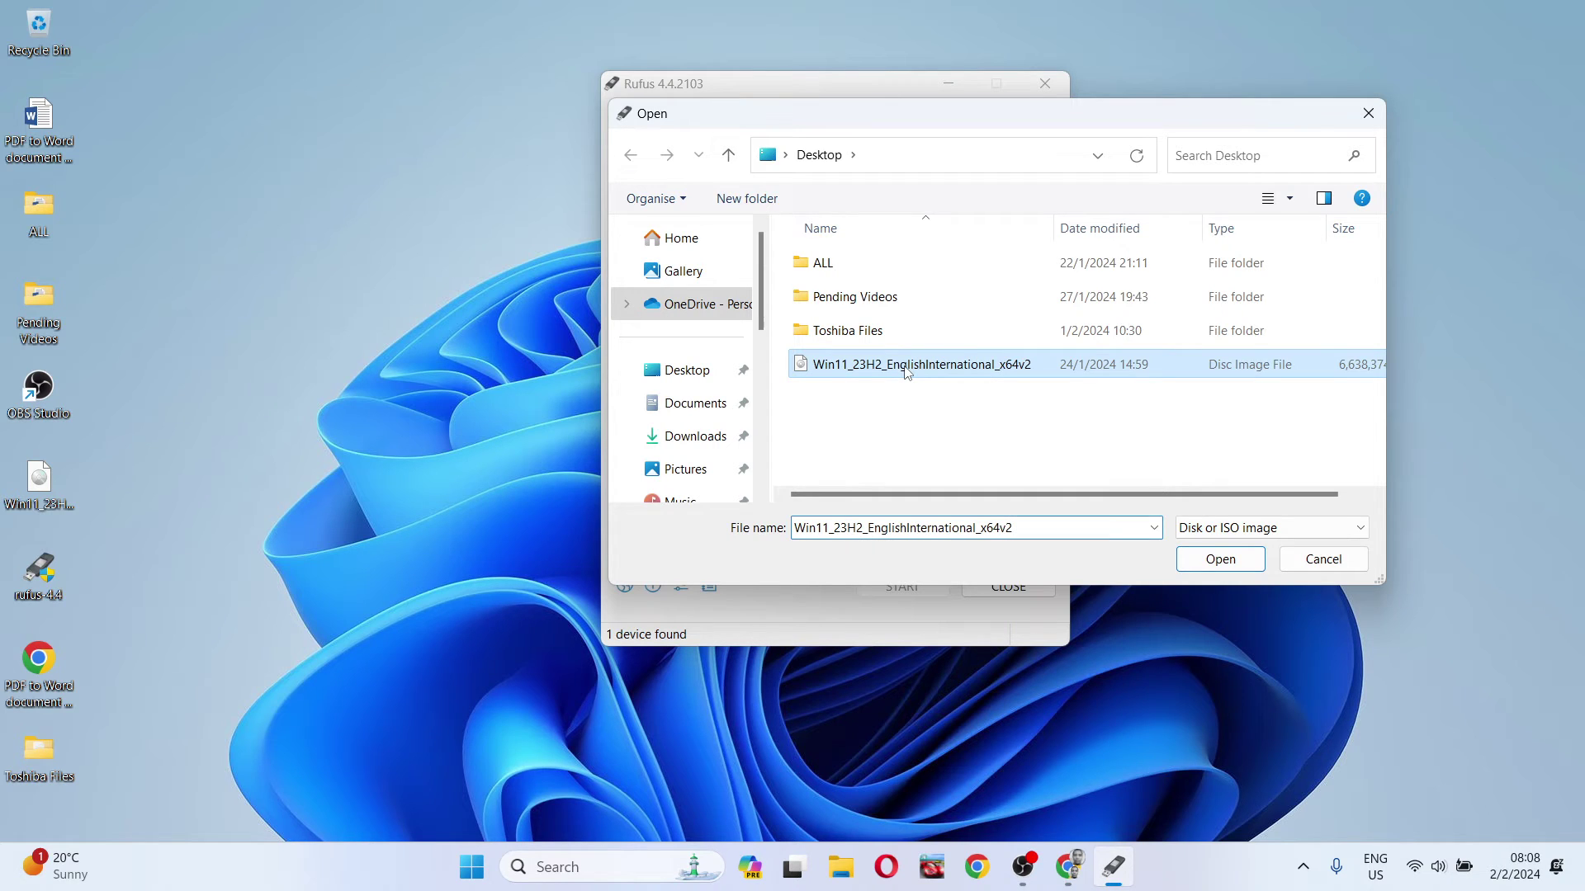
left_click(1207, 555)
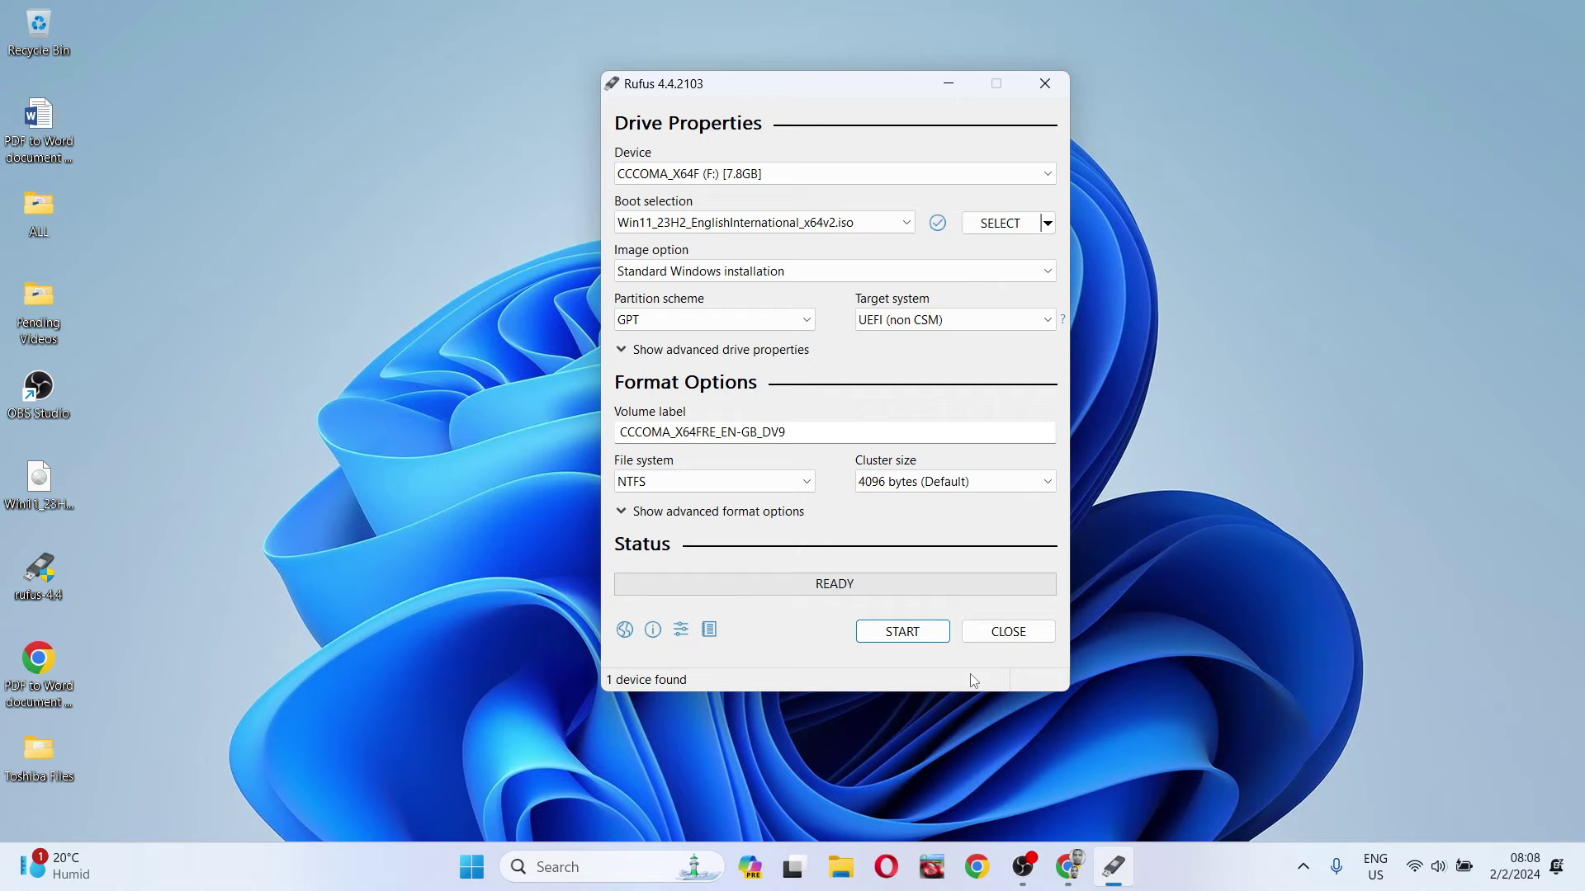
- Start the write with Secure Boot, TPM and RAM requirements removed, confirming the drive-in-use and erase prompts
left_click(914, 637)
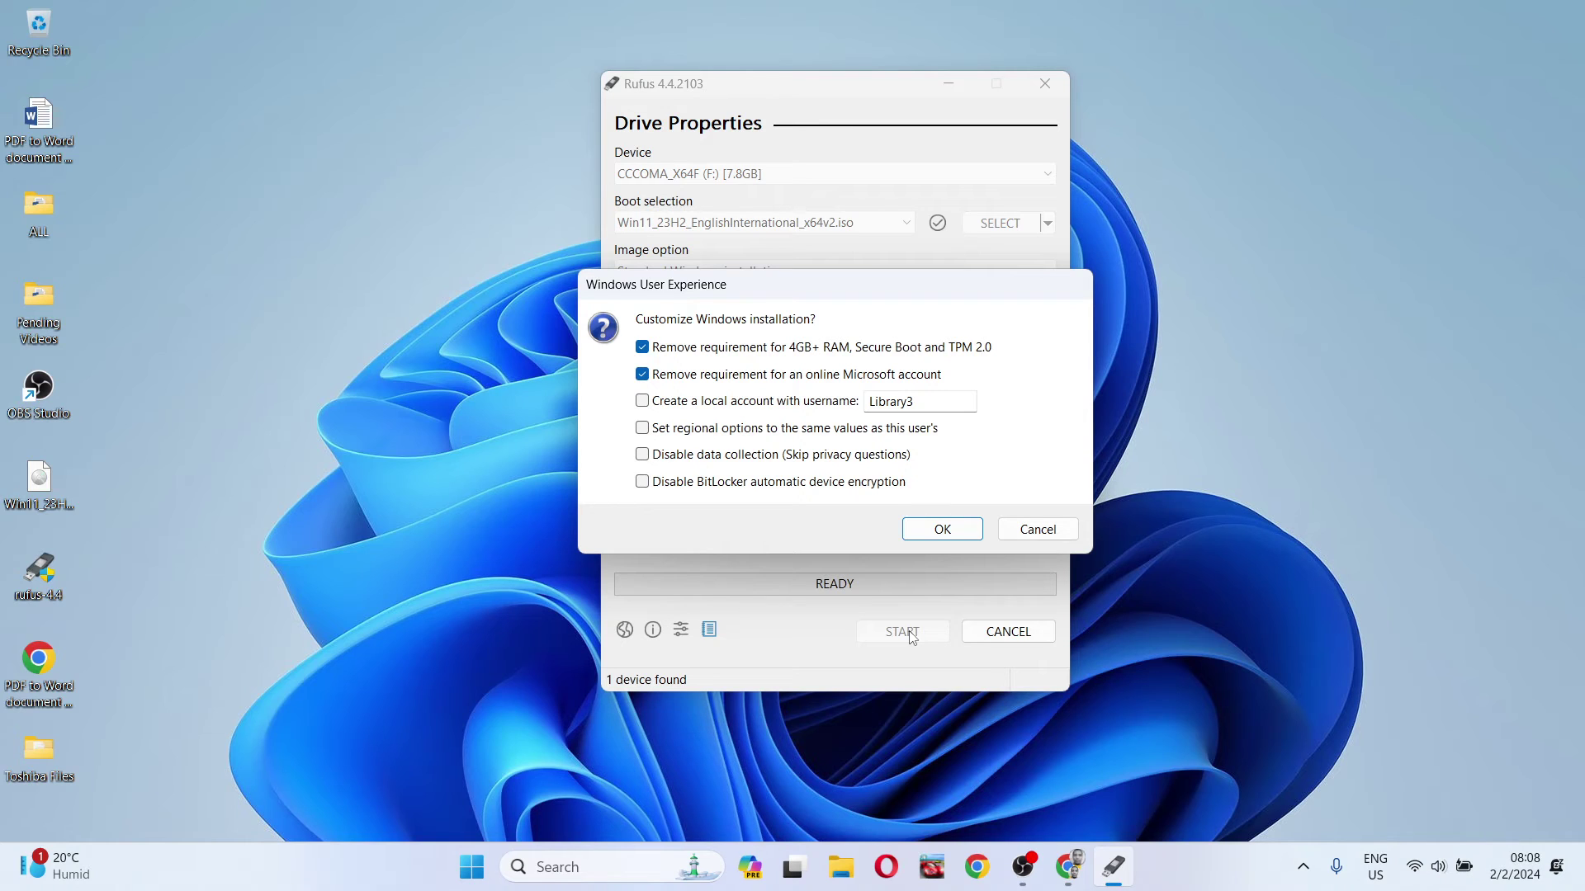
left_click(955, 531)
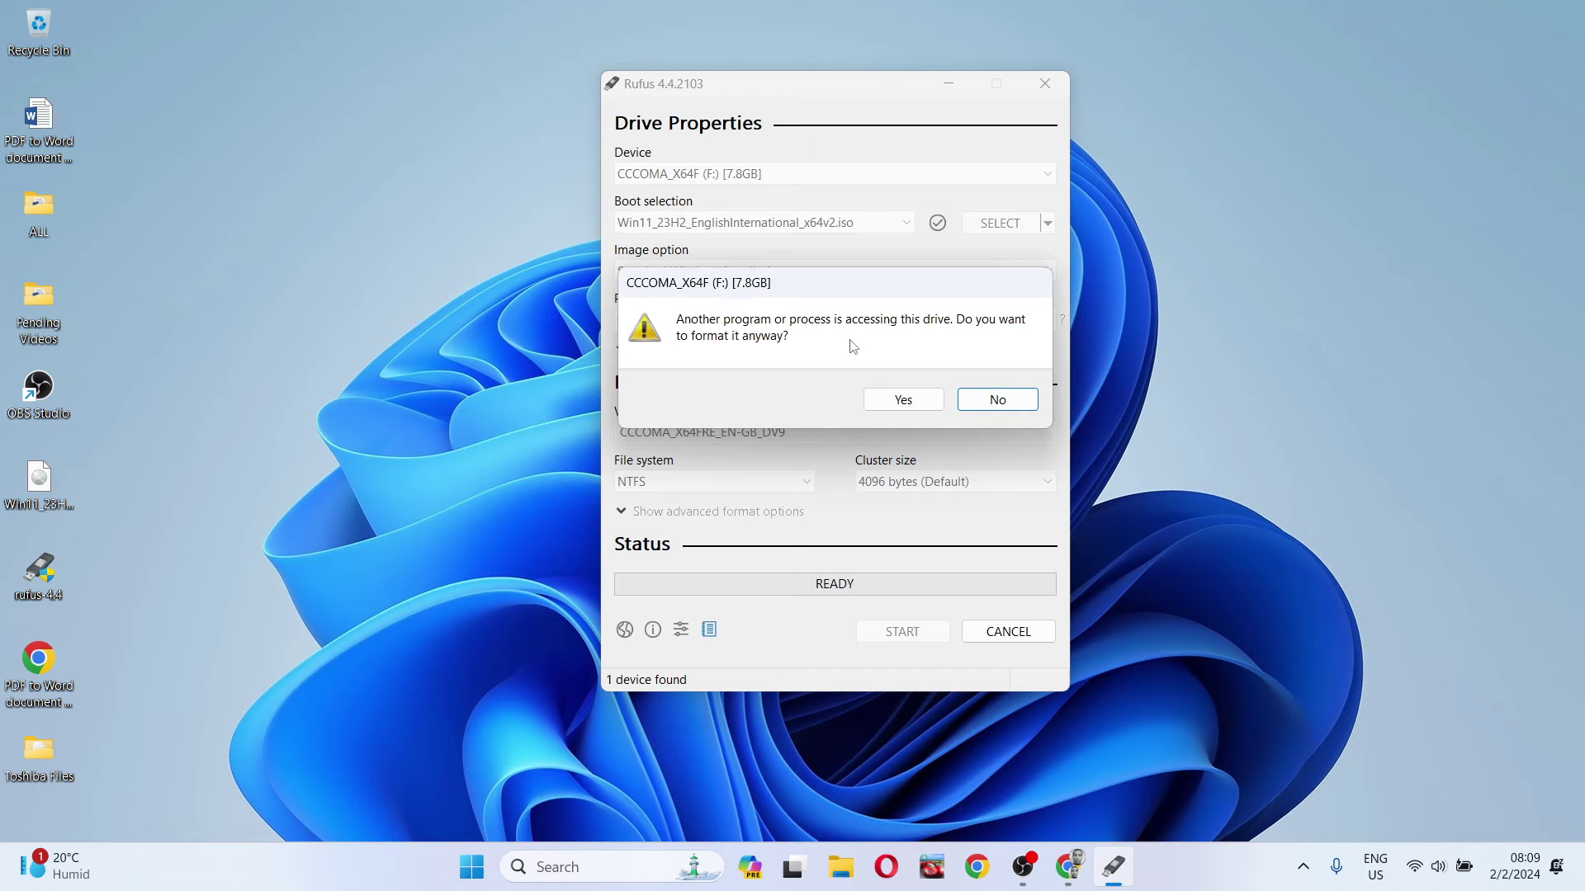
left_click(919, 408)
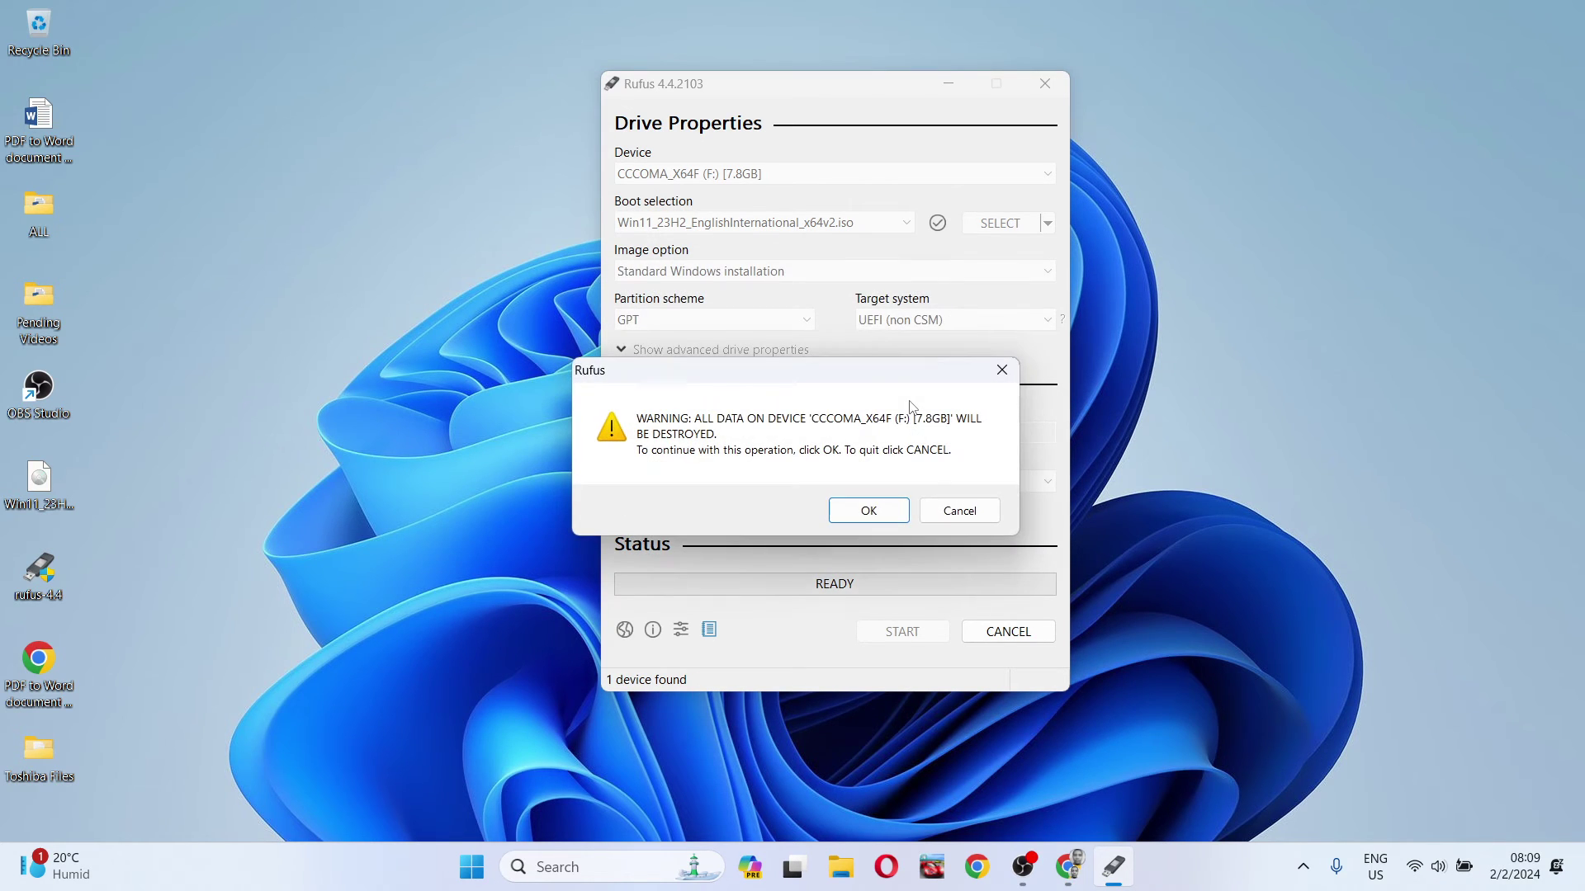
left_click(865, 512)
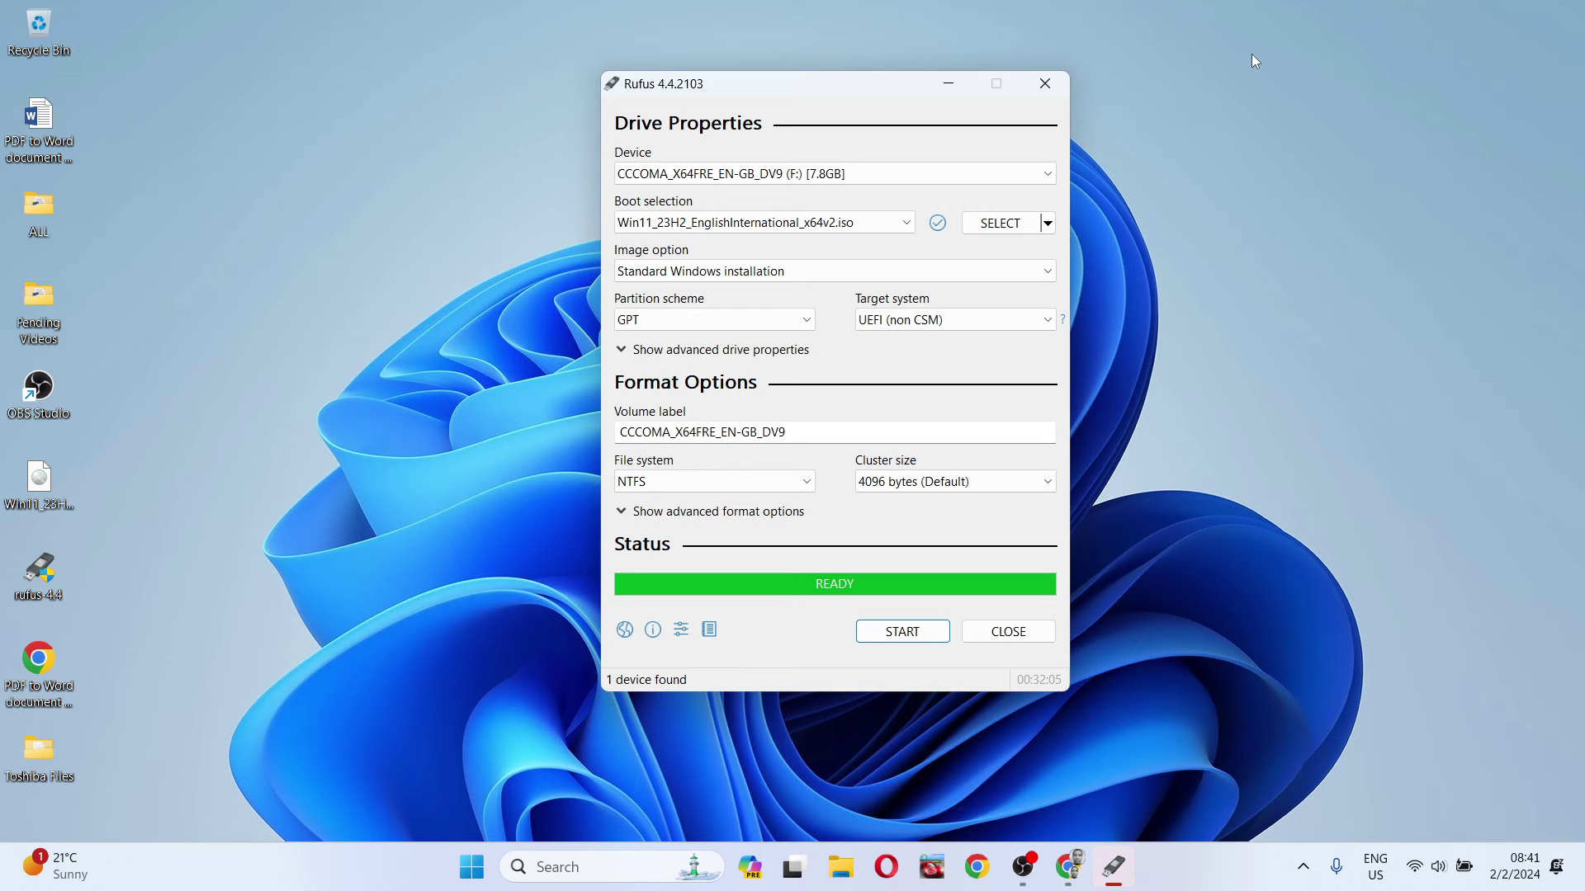
- Close Rufus, open the CCCOMA_X64FRE_EN-GB_DV9 (F:) drive in File Explorer, and right-click setup
left_click(1014, 630)
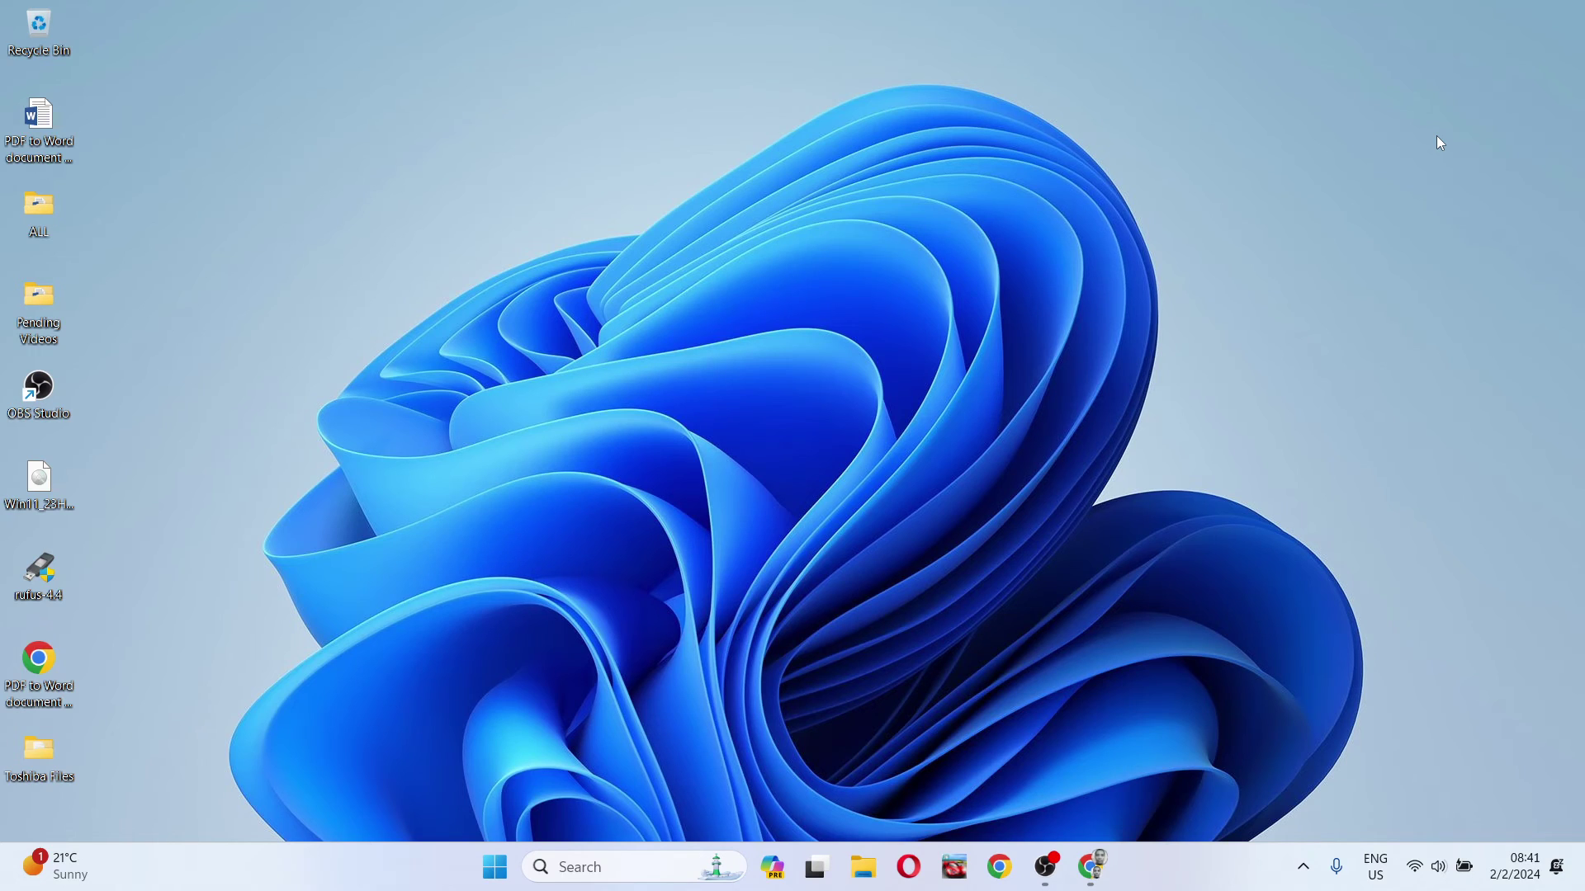
key("super+e")
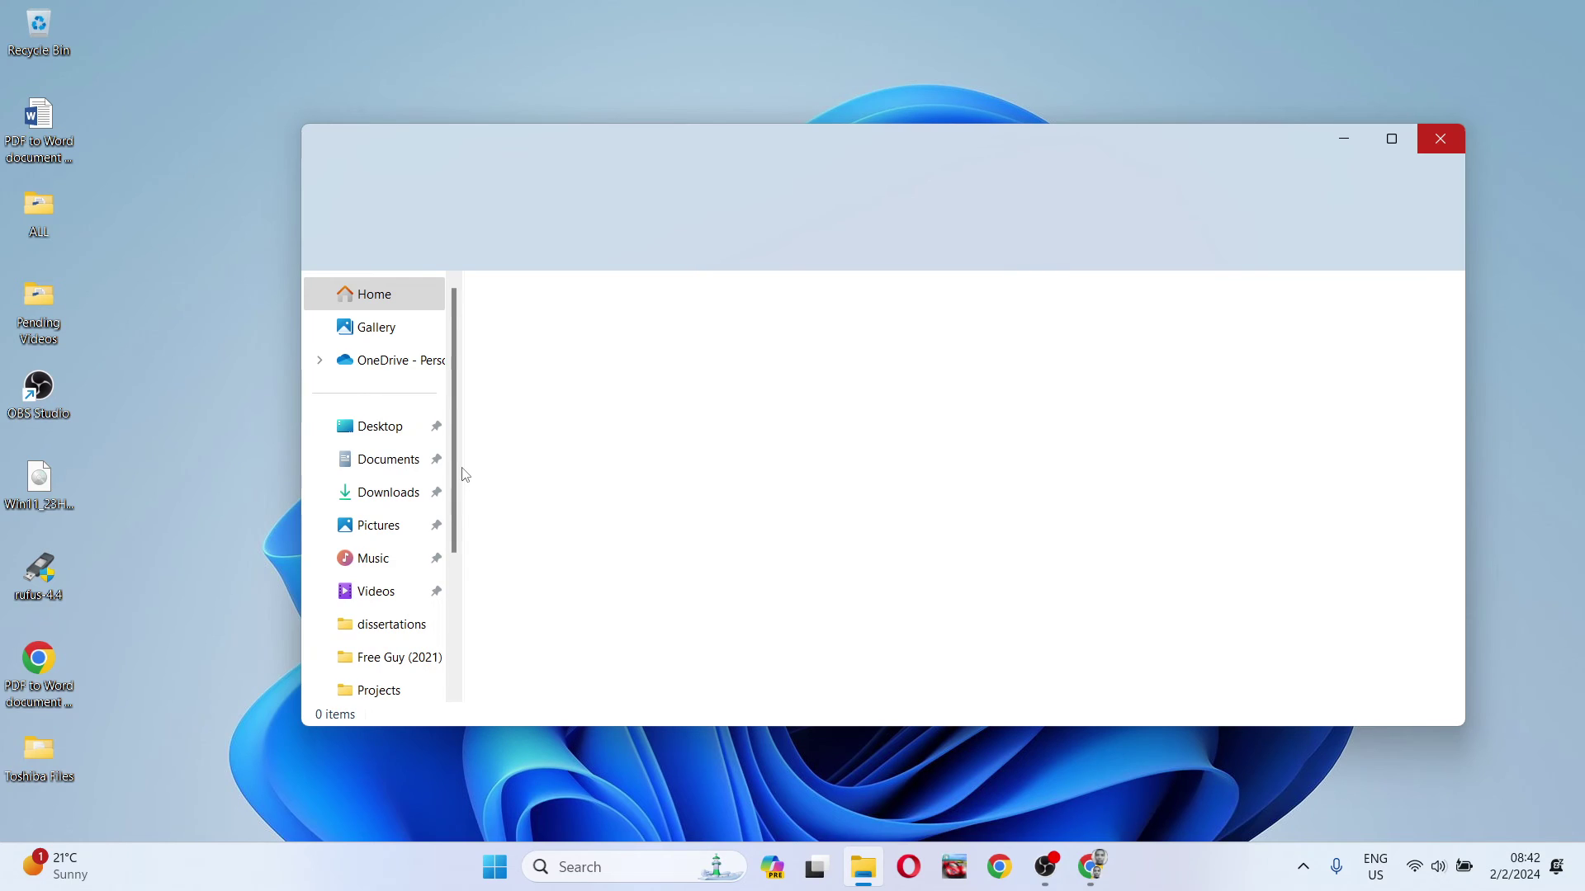
left_click_drag(454, 477, 452, 601)
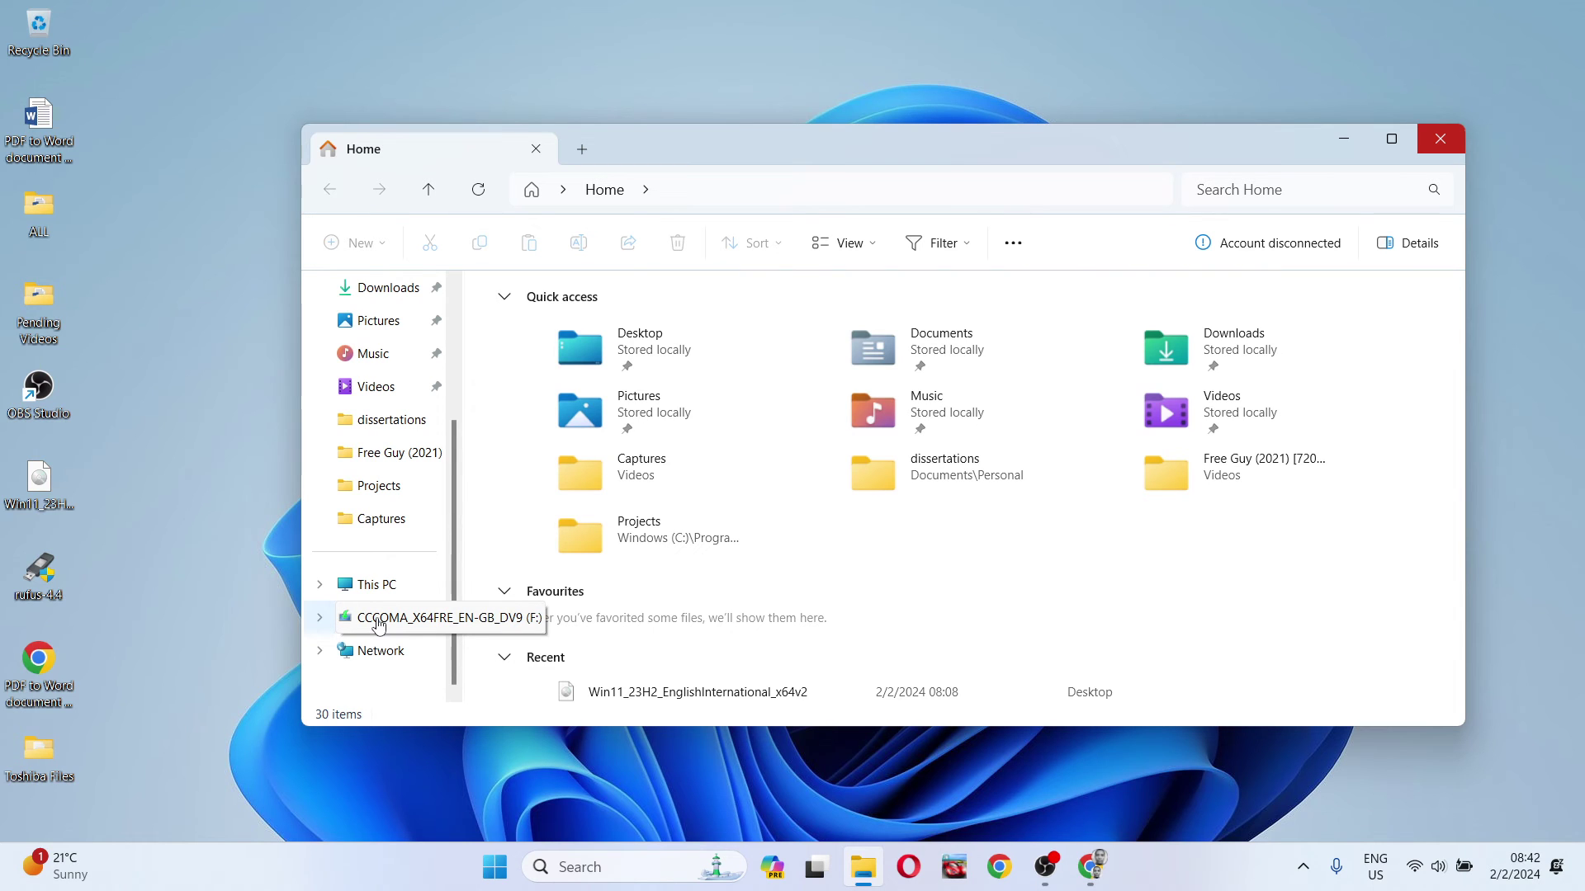
left_click(379, 625)
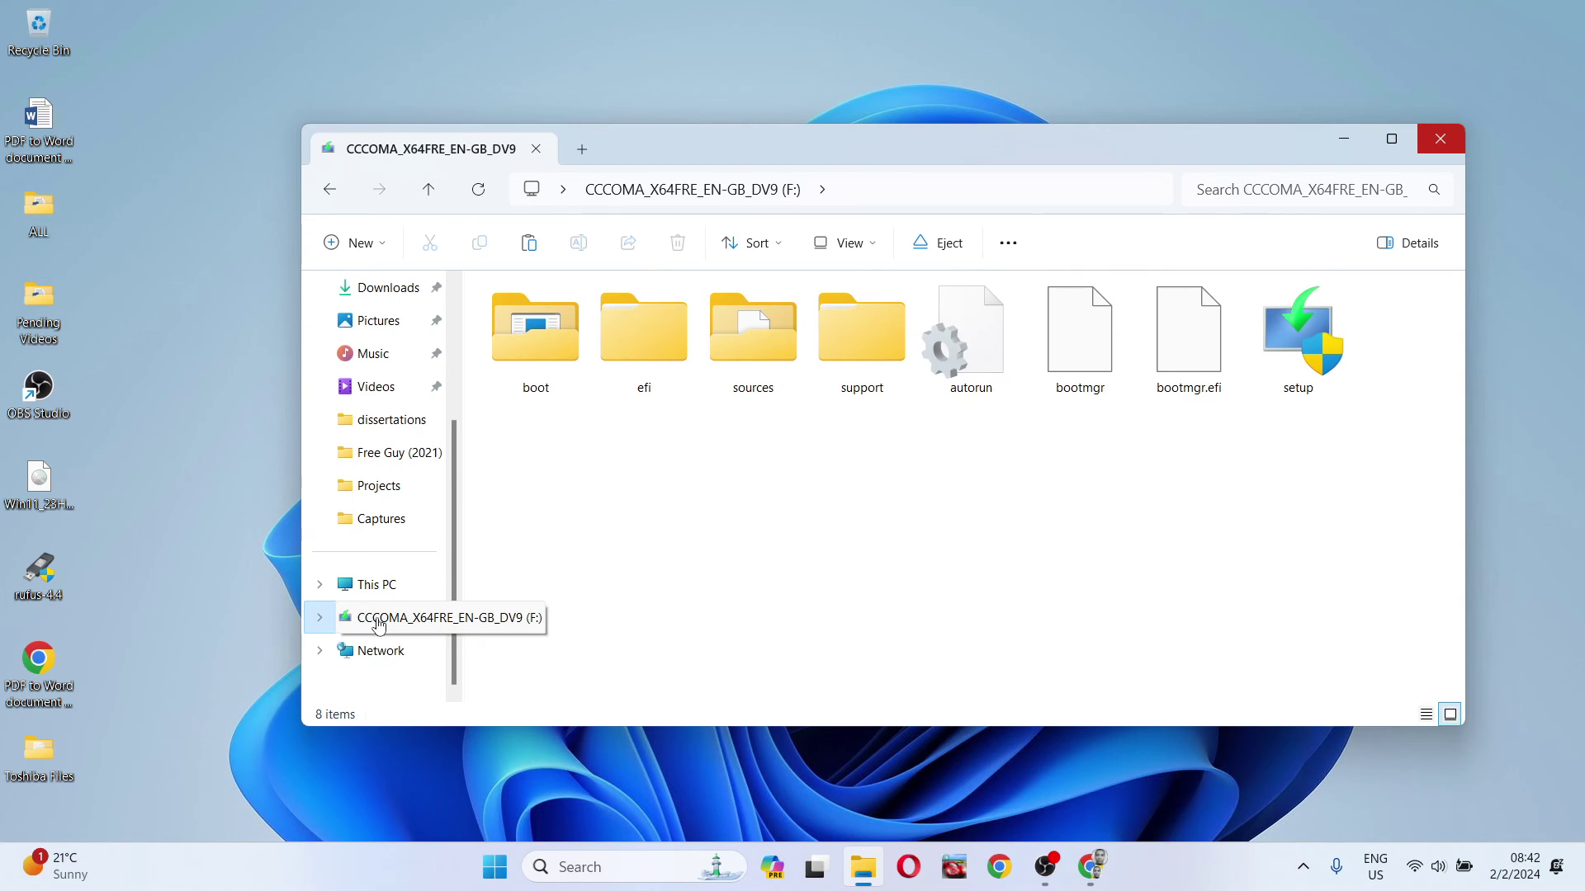
right_click(1295, 345)
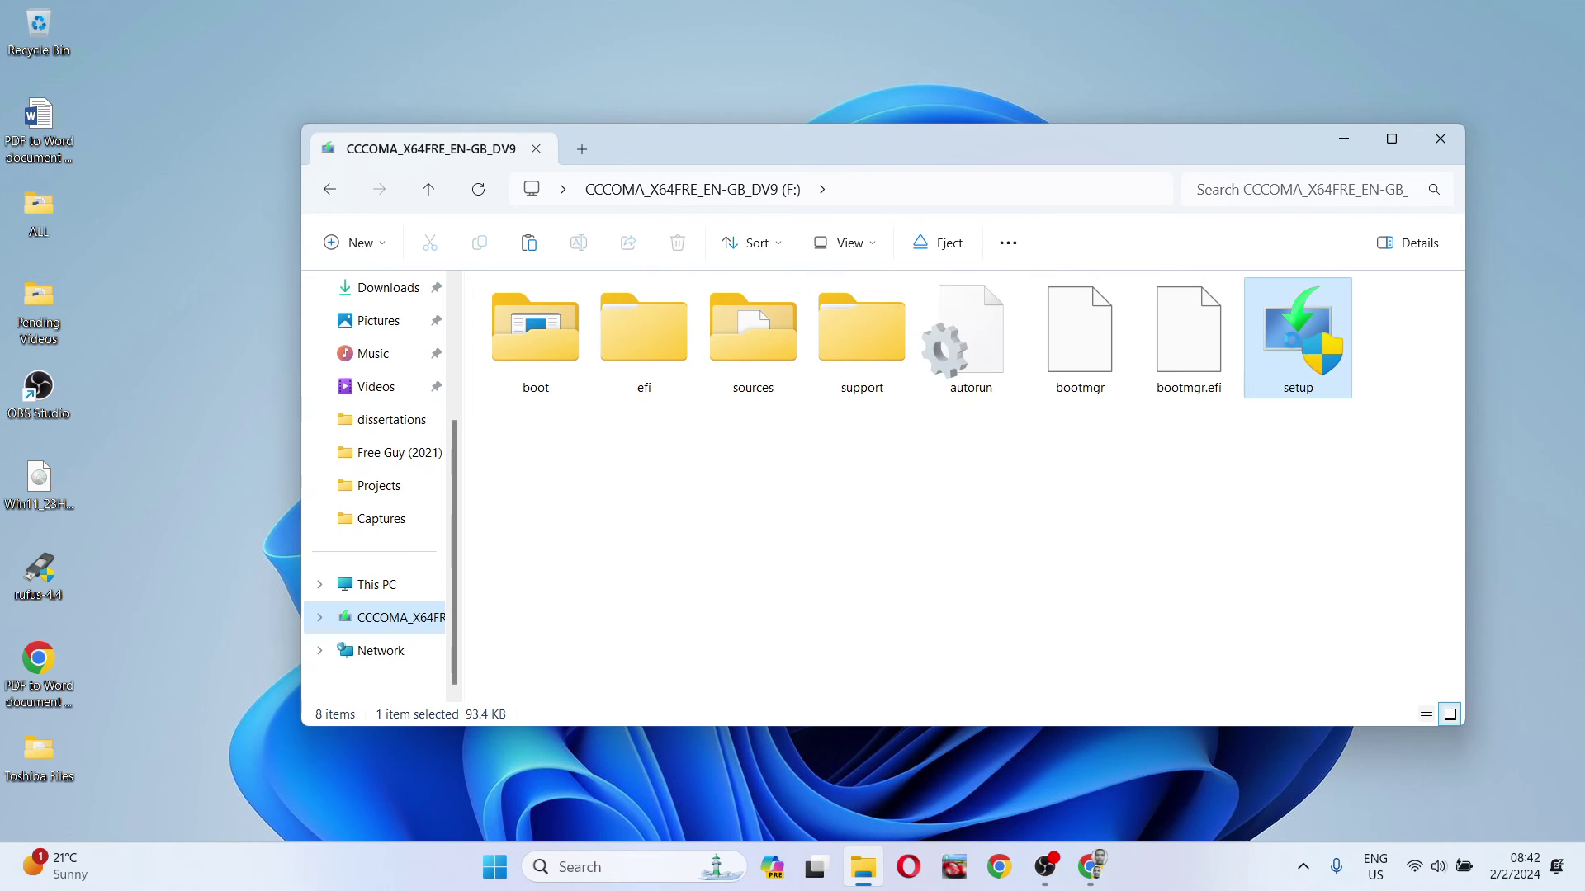